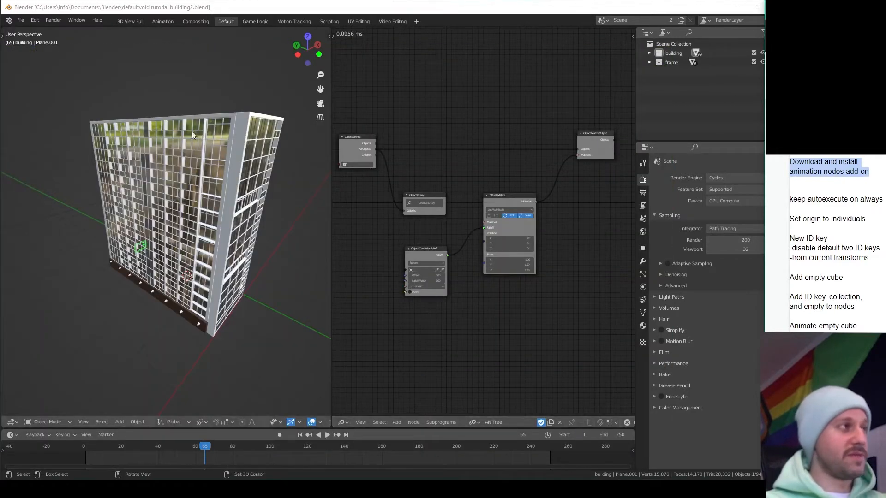
Check the Animation Nodes add-on in the preferences by searching the add-ons for "animat" and viewing its details.
left_click(136, 78)
left_click(20, 21)
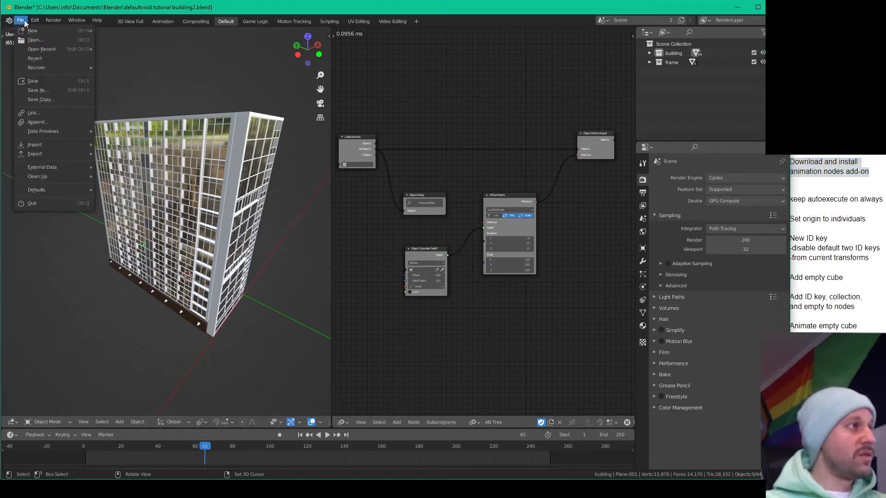
mouse_move(34, 20)
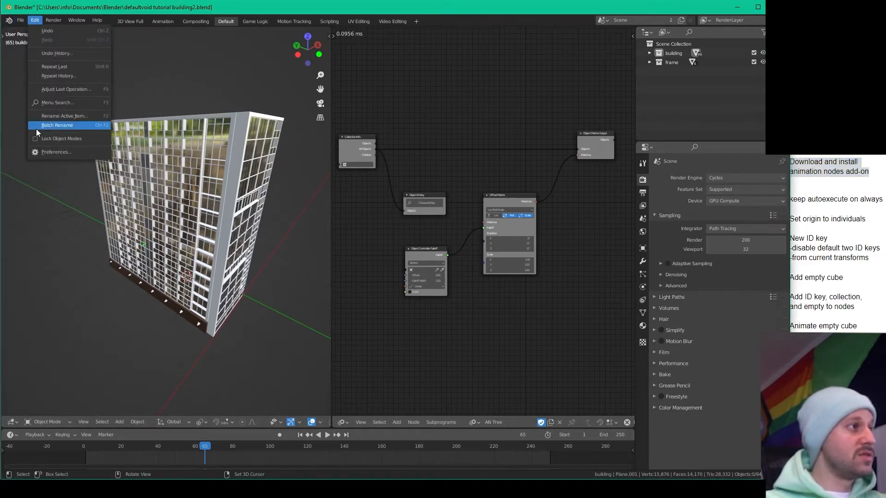
left_click(44, 153)
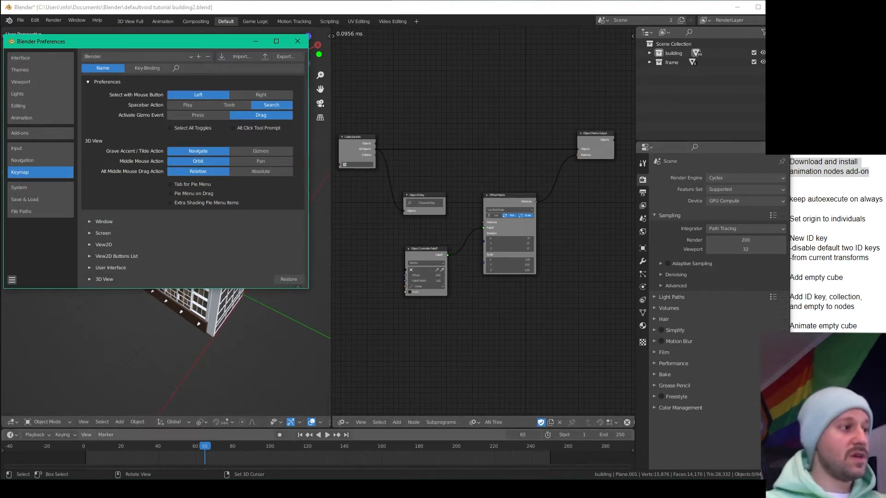
mouse_move(260, 489)
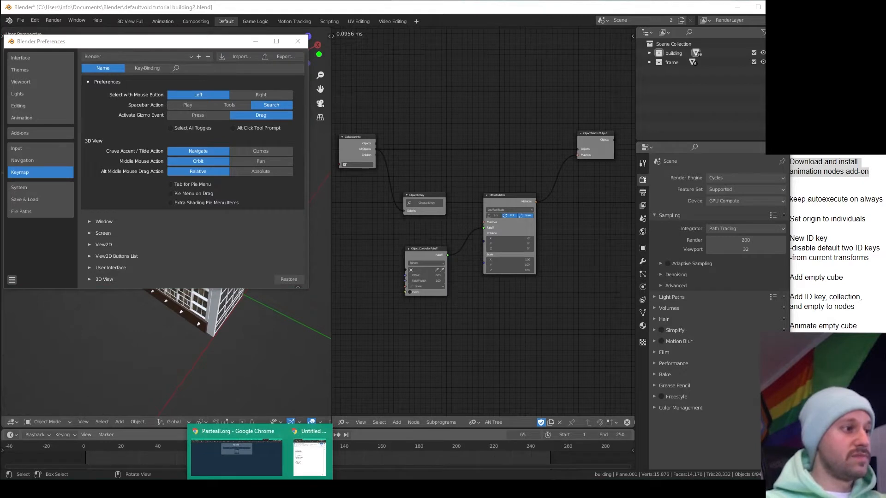
left_click(225, 243)
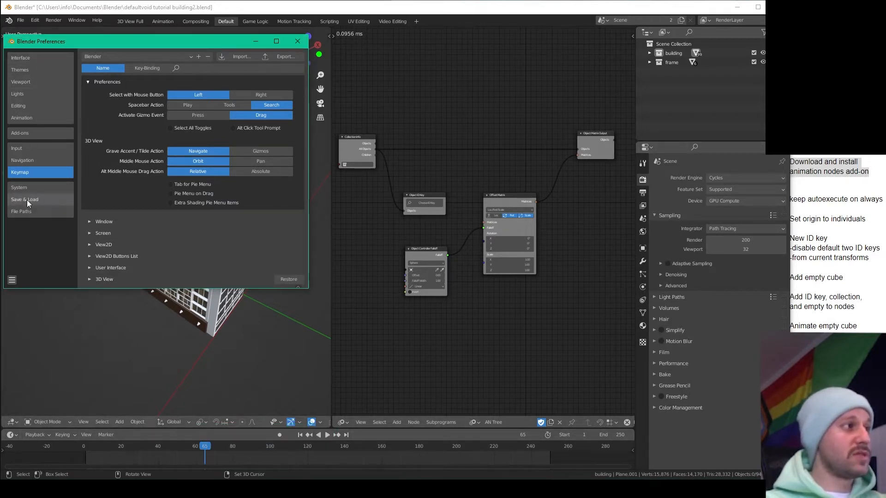
left_click(25, 131)
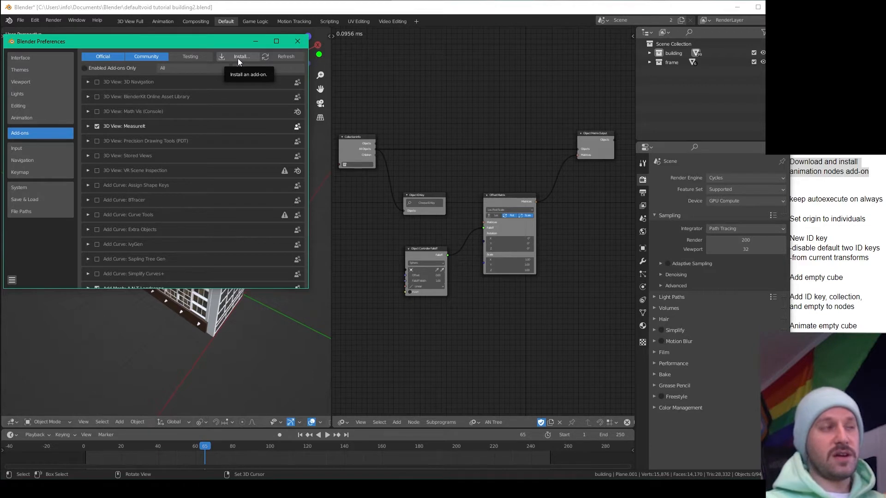
left_click(247, 67)
type("animat")
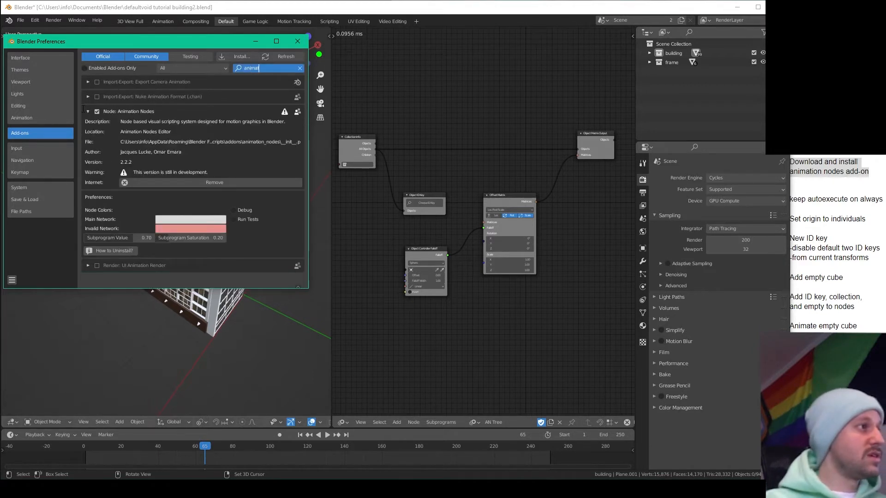
left_click(88, 113)
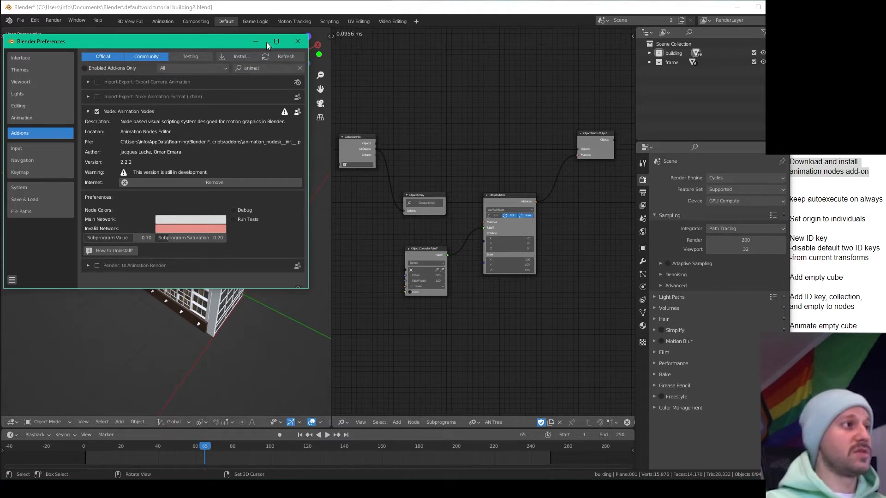
left_click(297, 41)
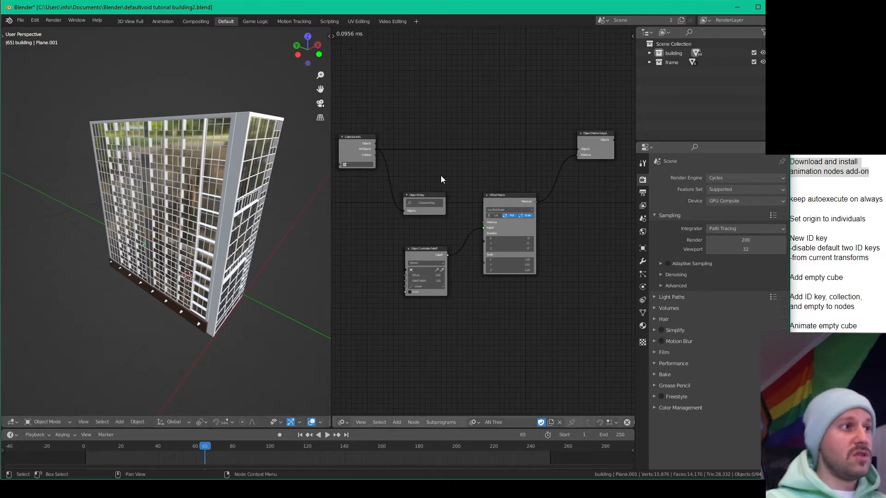
Examine the whole animation node tree from the Collection Info node through to the Object Matrix Output node.
middle_click_drag(441, 177, 456, 197)
scroll(450, 159, "up", 2)
scroll(450, 159, "up", 1)
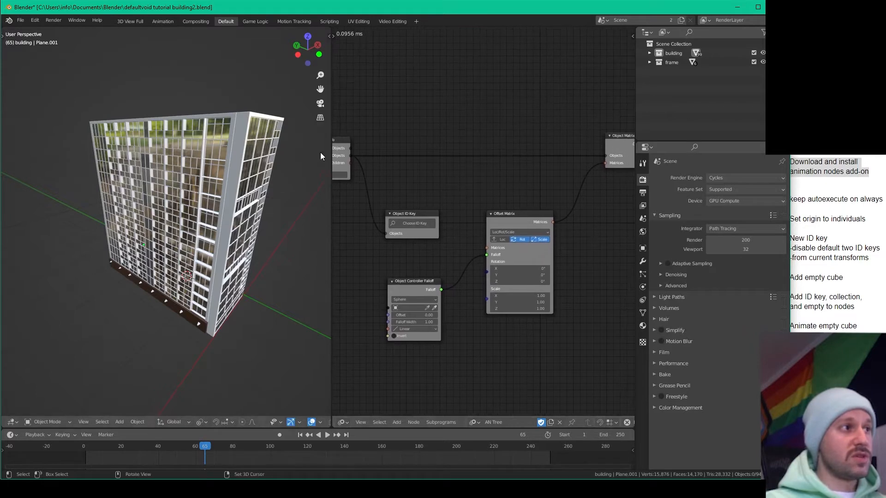
left_click_drag(331, 129, 51, 129)
middle_click_drag(312, 139, 333, 125)
scroll(334, 129, "up", 2)
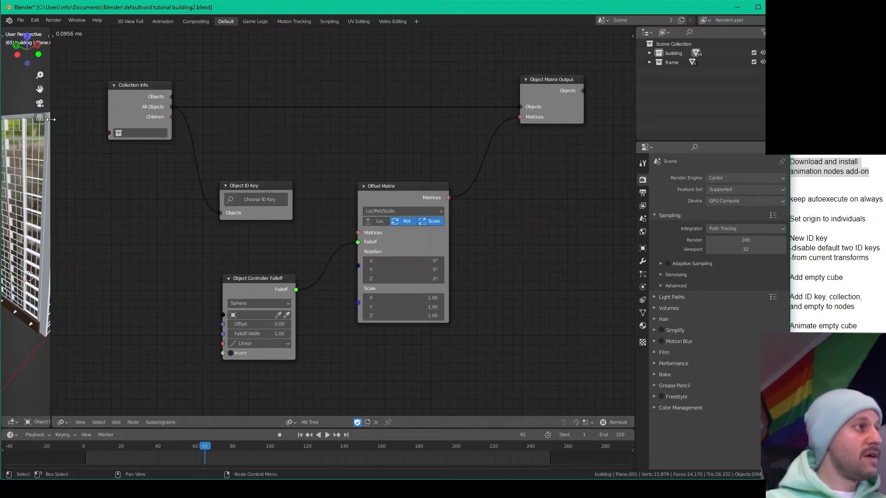
left_click_drag(51, 119, 302, 172)
scroll(413, 174, "down", 2)
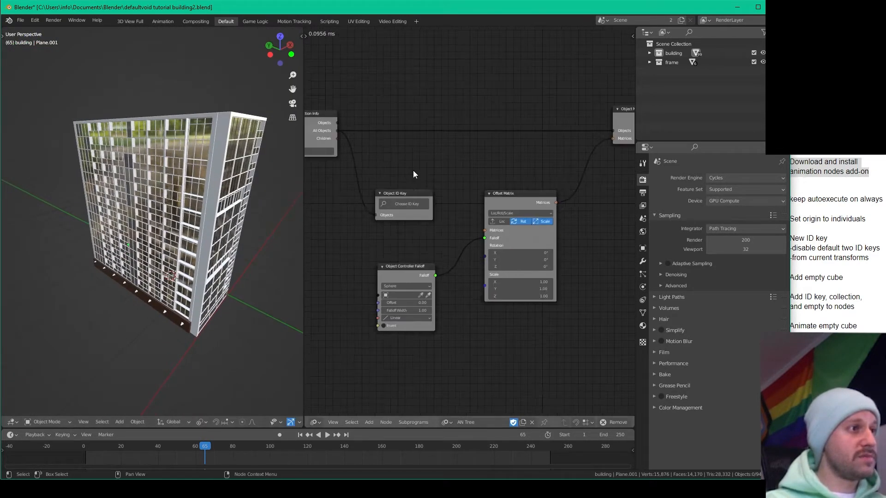
scroll(414, 174, "down", 2)
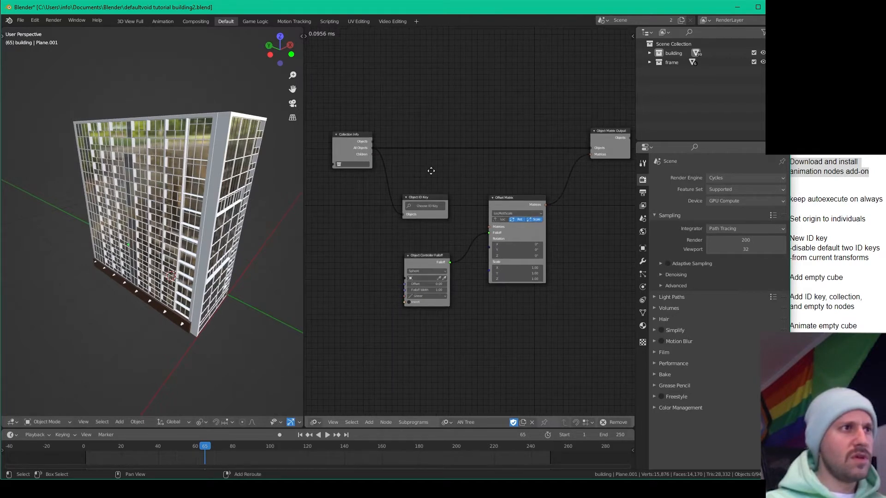
scroll(431, 172, "down", 2)
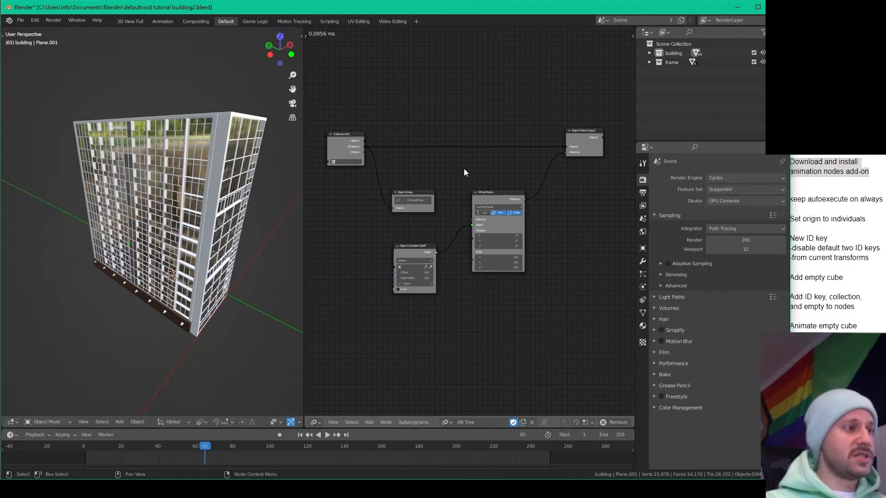
Set the node tree's auto execution to Always.
key("n")
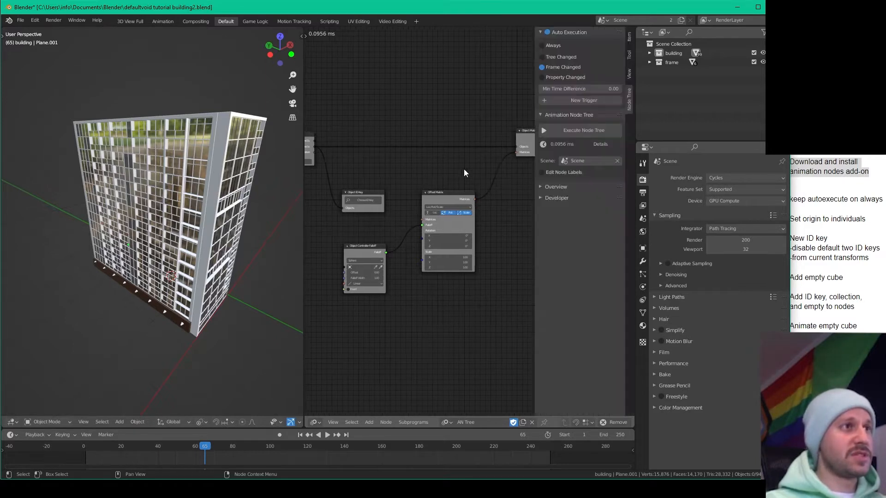
left_click(541, 46)
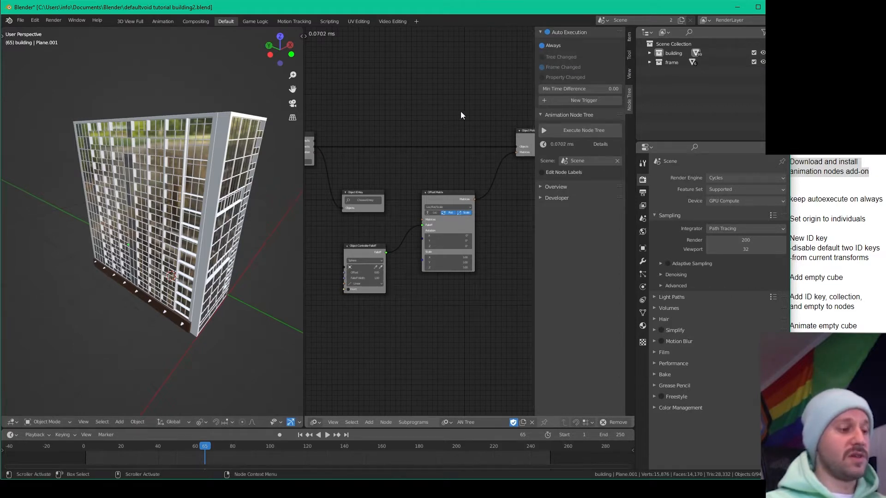
key("n")
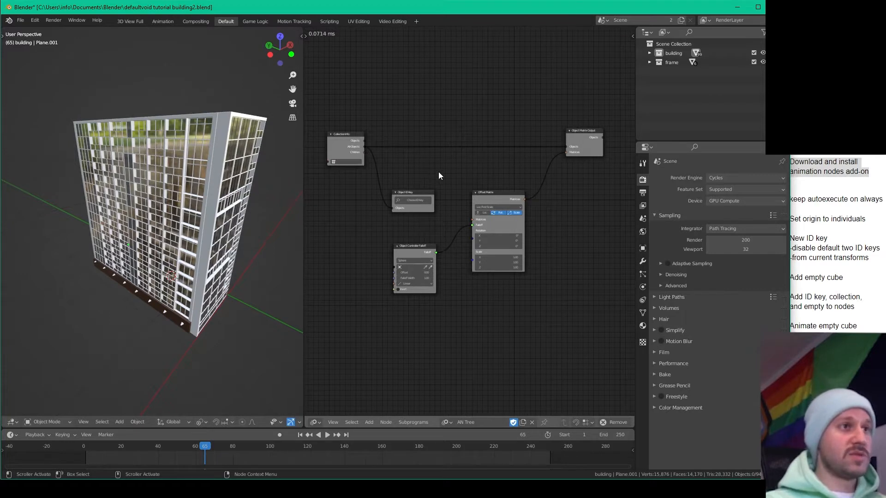
Highlight "keep autoexecute on always" and "Set origin to individuals" in turn in the notes document.
left_click(846, 199)
left_click_drag(882, 199, 790, 200)
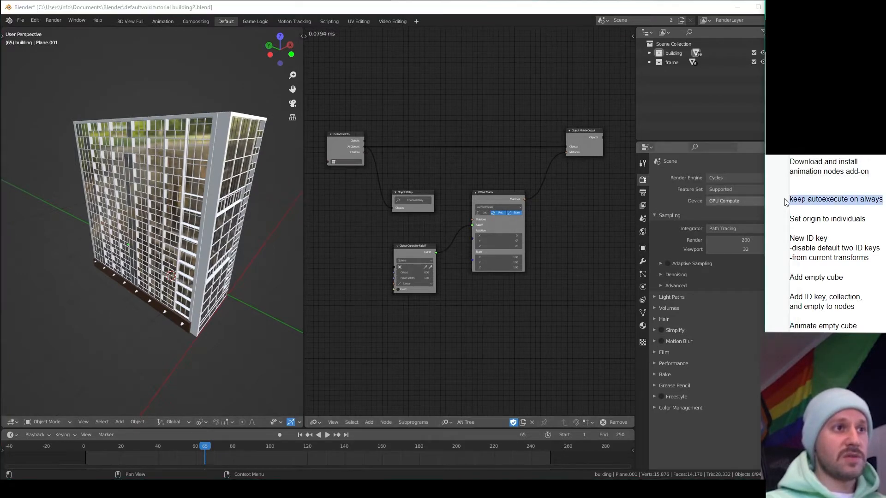
left_click(872, 219)
left_click_drag(871, 219, 779, 221)
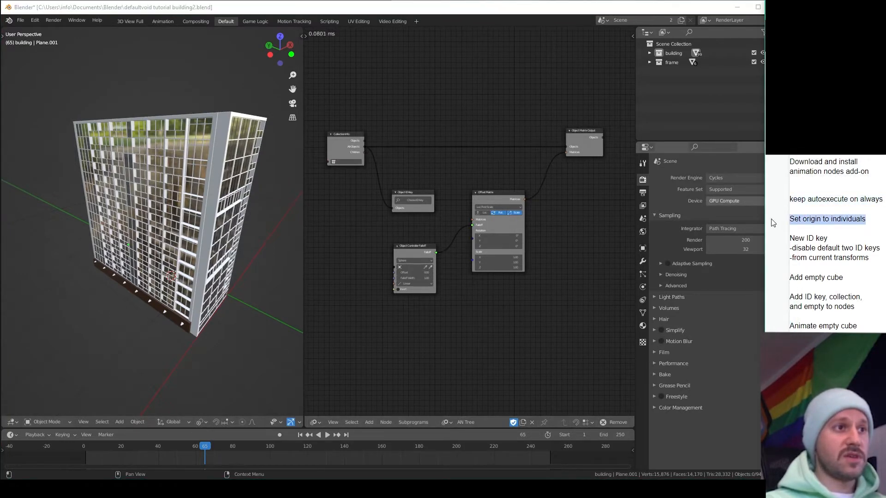
left_click(511, 176)
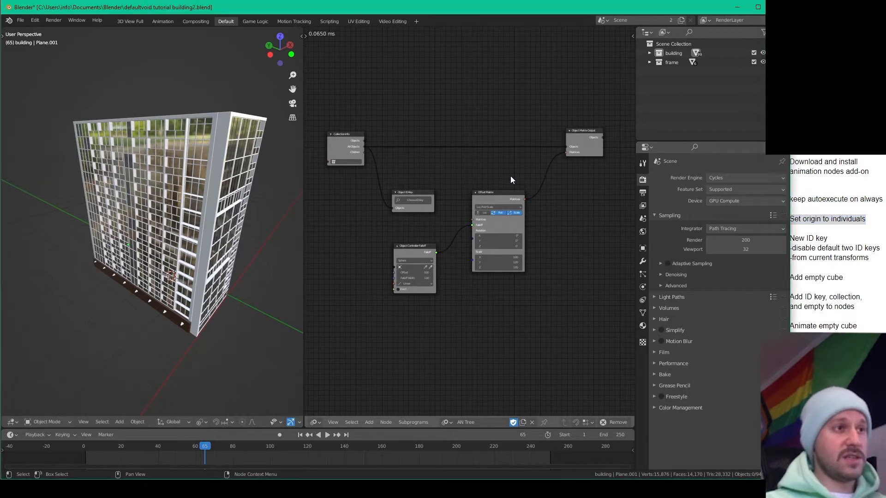
Expand the building collection and test-move several window panels on the facade one by one, cancelling each move.
left_click(651, 54)
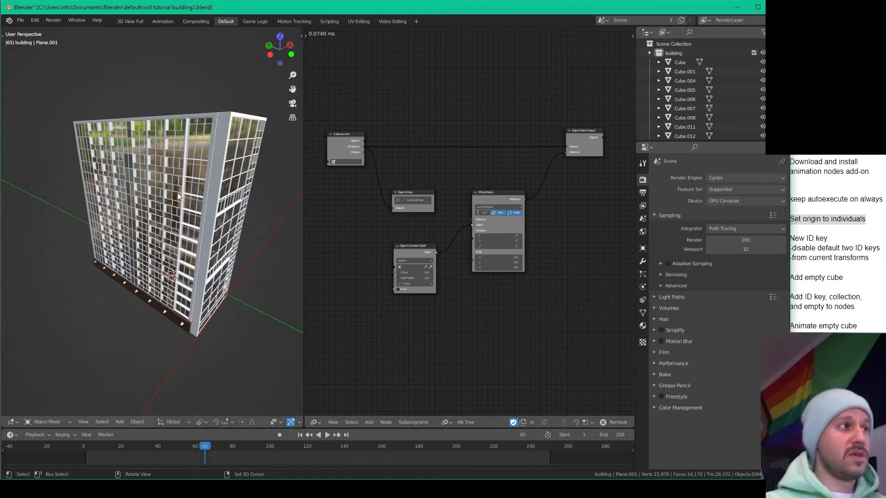
scroll(179, 193, "down", 3)
middle_click_drag(178, 194, 156, 189)
scroll(143, 229, "up", 5)
scroll(135, 199, "down", 2)
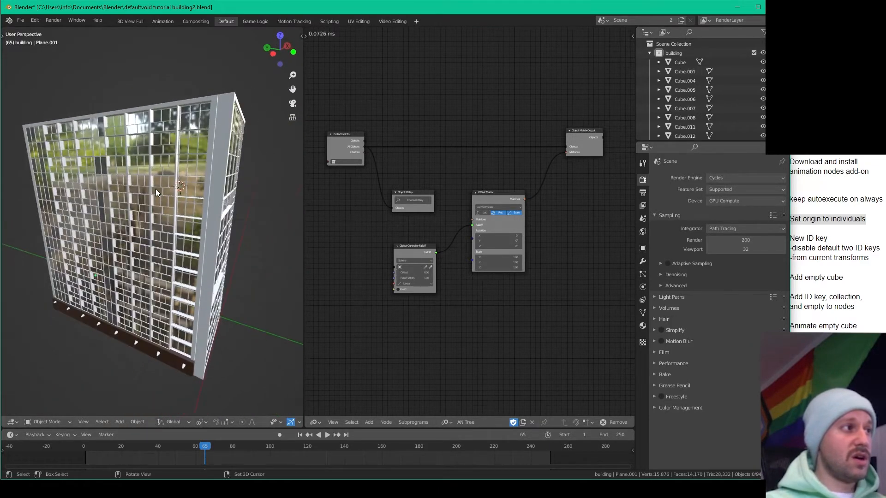
left_click(156, 190)
key("g")
right_click(106, 194)
left_click(191, 190)
key("g")
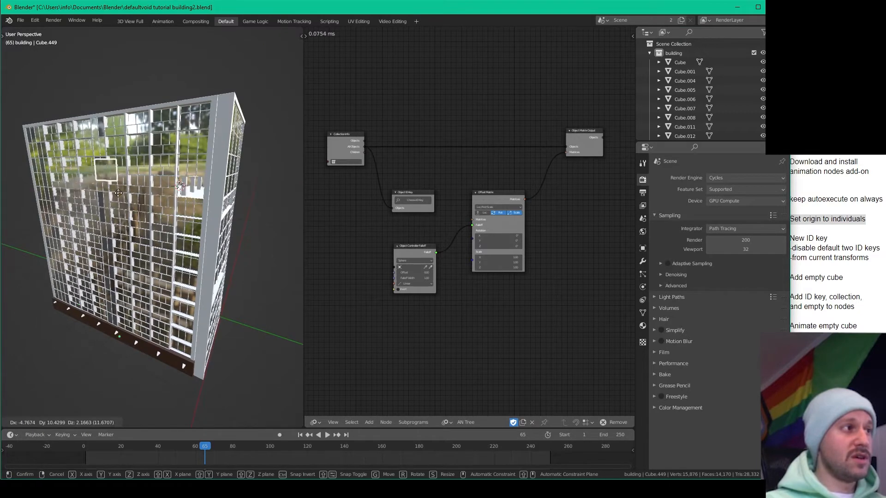
right_click(106, 177)
left_click(159, 149)
key("g")
right_click(98, 165)
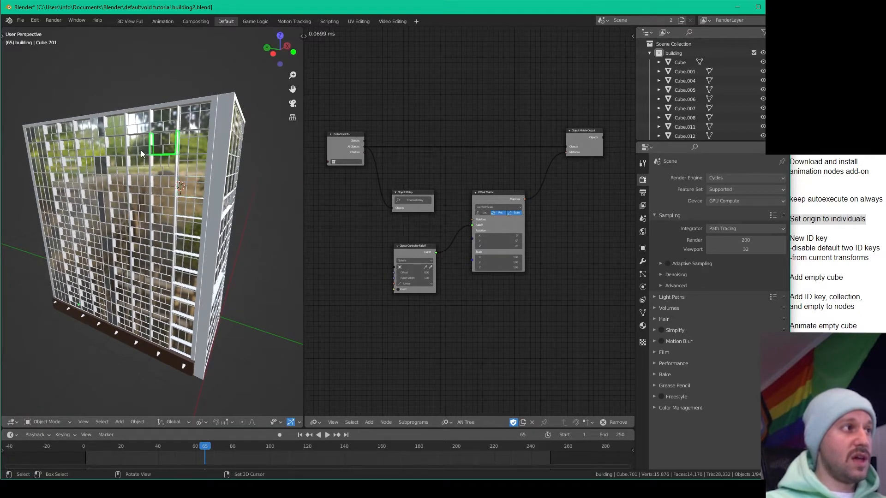
left_click(140, 150)
key("g")
right_click(83, 180)
left_click(135, 184)
key("g")
right_click(98, 174)
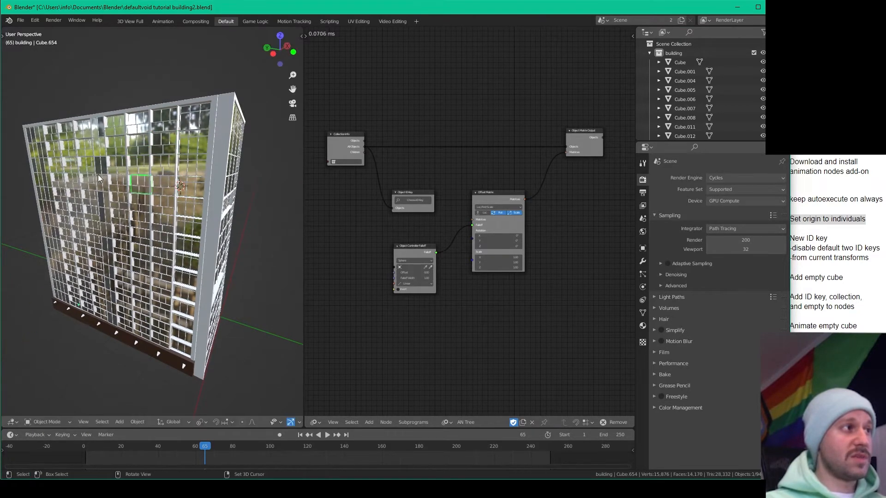
Try to separate the geometry of the three uppermost window panels in the facade's corner column by selection.
left_click(193, 161)
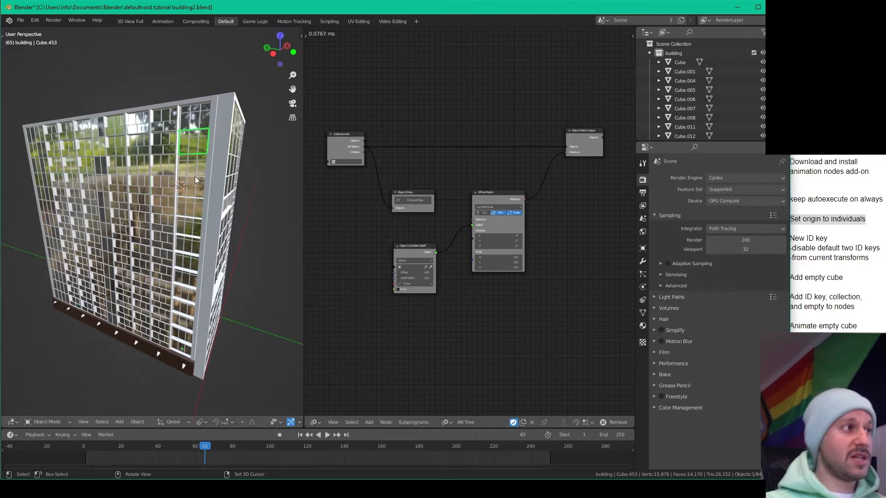
left_click(196, 136, "shift")
left_click(194, 121, "shift")
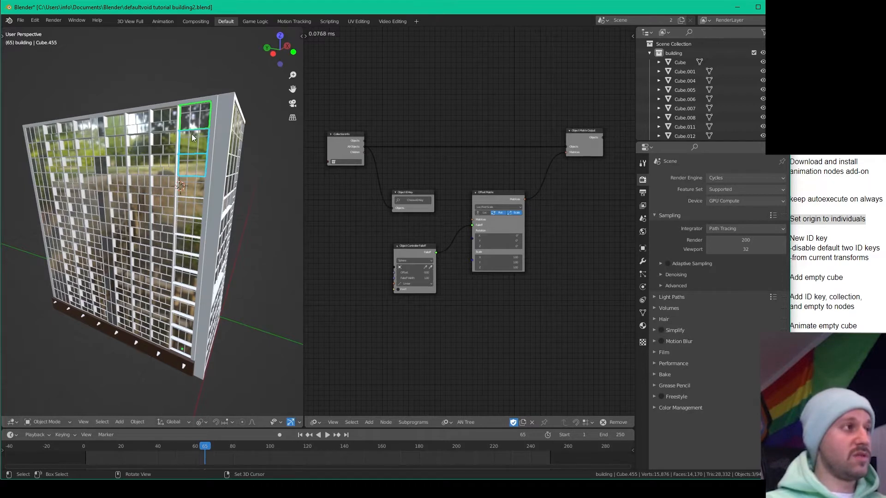
key("Tab")
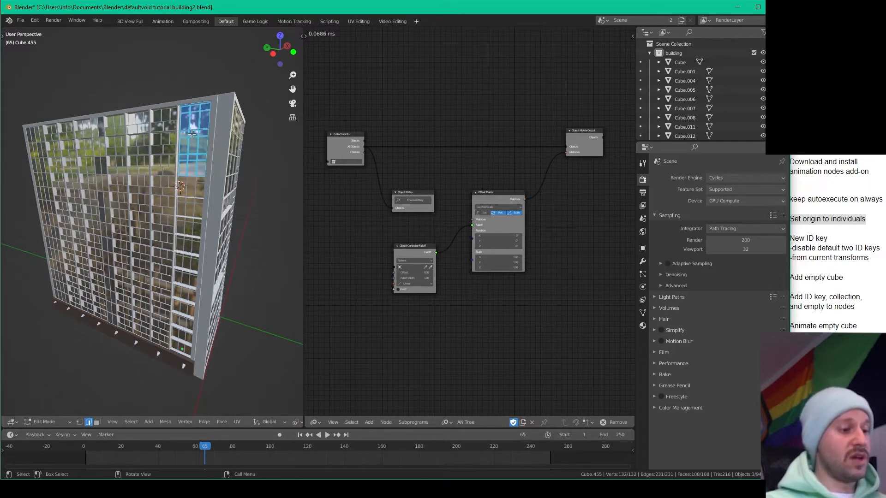
key("p")
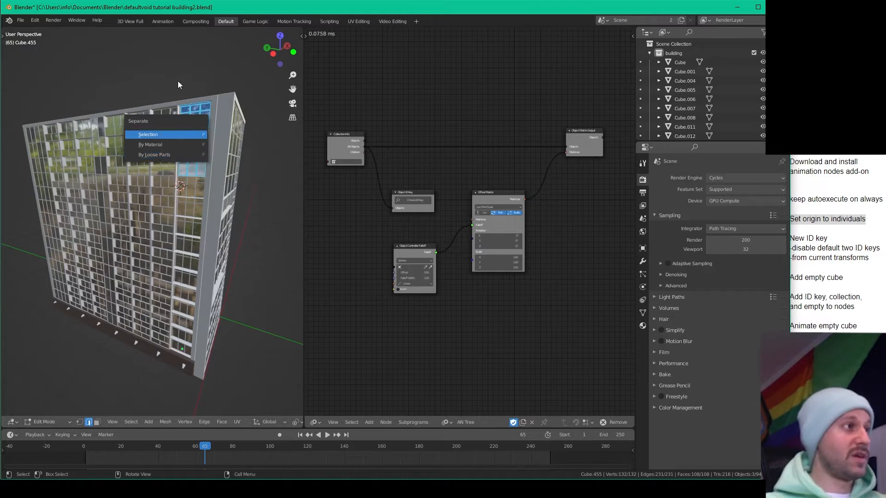
left_click(169, 136)
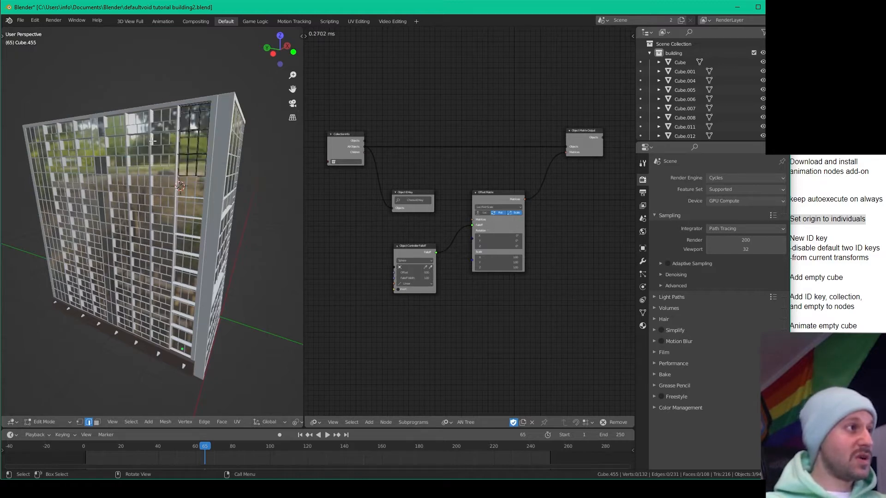
key("Tab")
Select a small window panel near the facade's upper far corner and collapse the building collection.
middle_click_drag(193, 122, 130, 198)
scroll(178, 137, "up", 3)
scroll(132, 197, "down", 5)
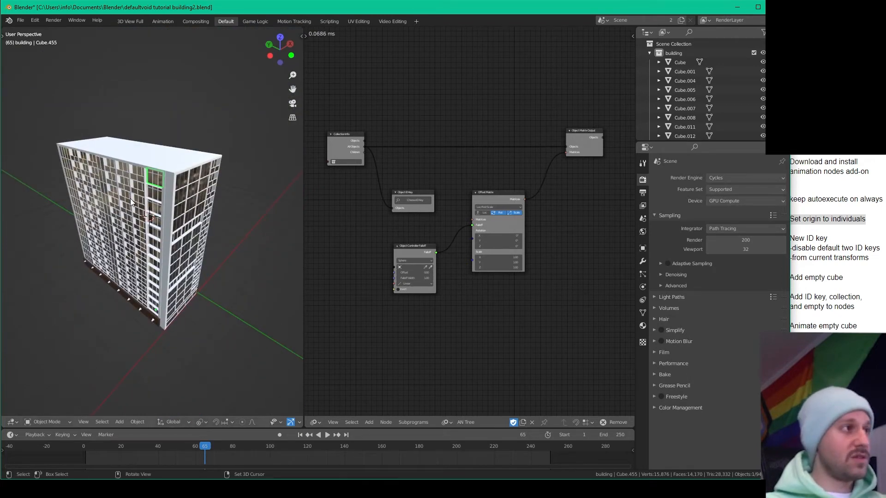
mouse_move(130, 199)
middle_mouse_down()
mouse_move(133, 179)
mouse_move(114, 201)
middle_mouse_up()
scroll(118, 198, "up", 3)
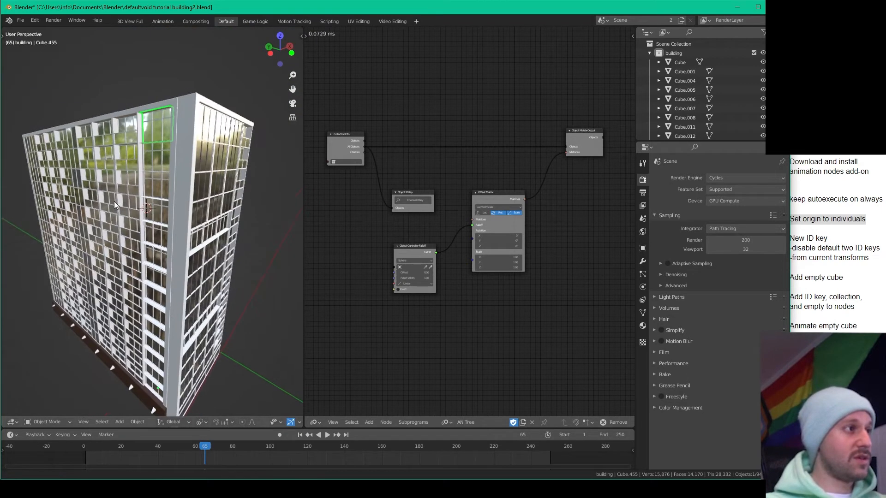
left_click(54, 153)
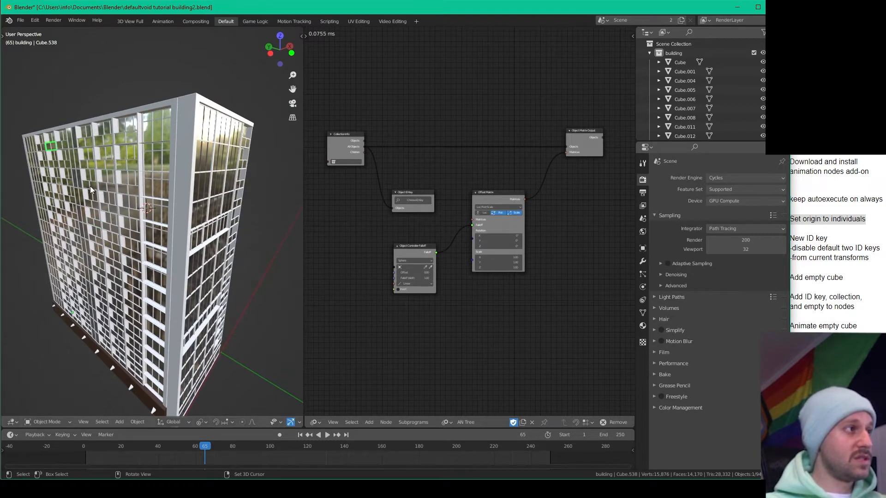
left_click(649, 53)
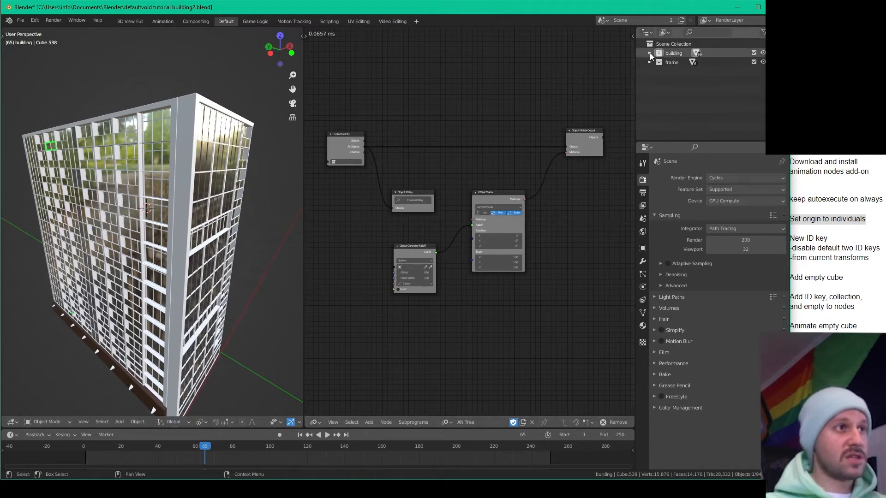
middle_click_drag(101, 217, 116, 200, "shift")
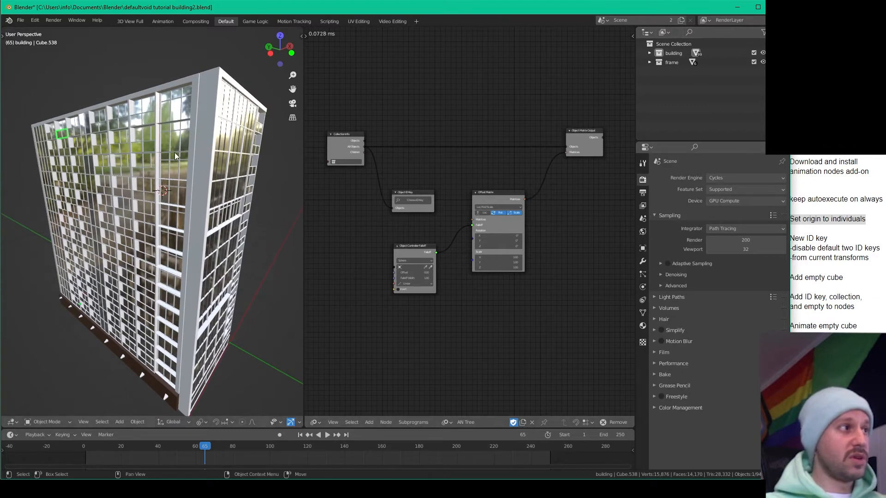
Select all objects in the building collection and set their origins to Center of Mass (Surface).
scroll(150, 159, "down", 3)
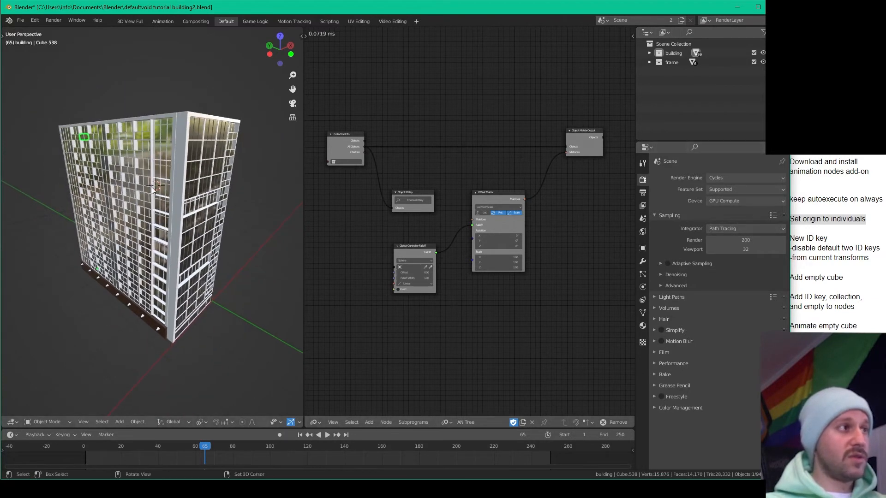
right_click(671, 54)
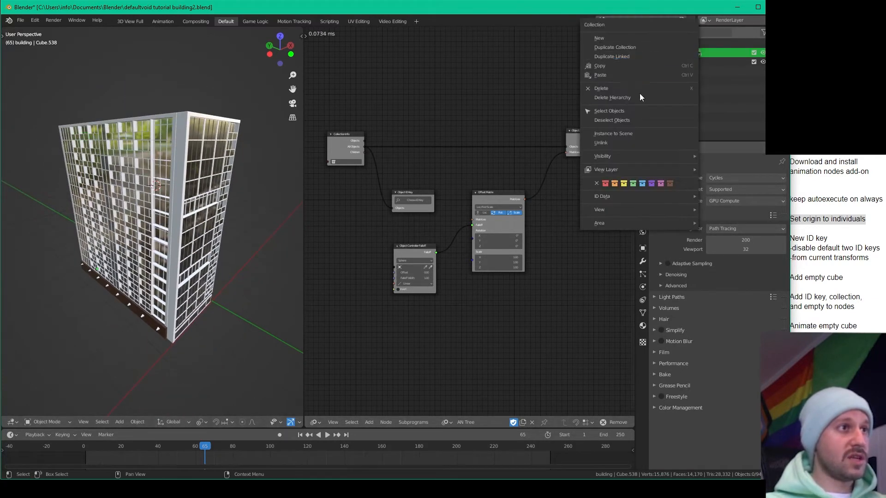
left_click(621, 112)
middle_click_drag(162, 167, 176, 170)
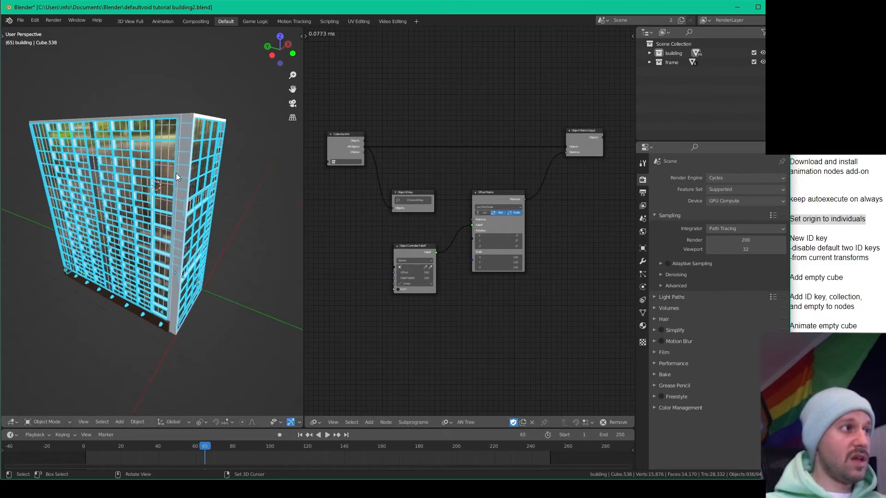
left_click(137, 421)
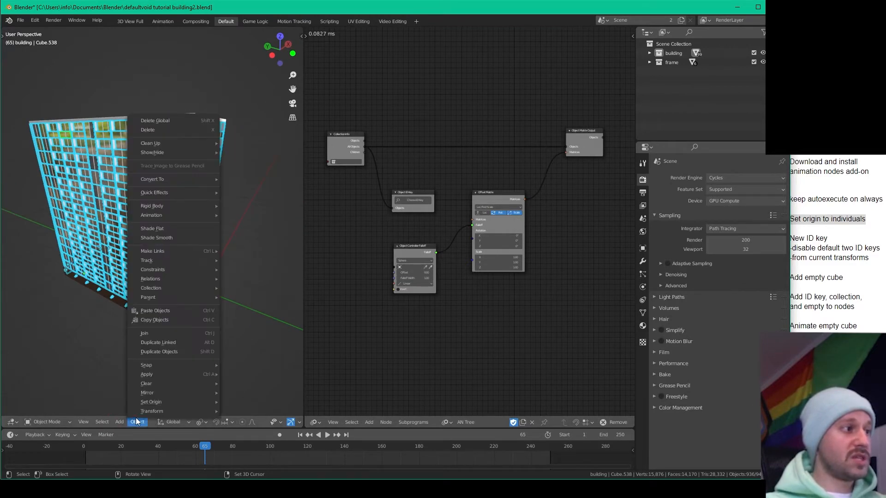
mouse_move(171, 404)
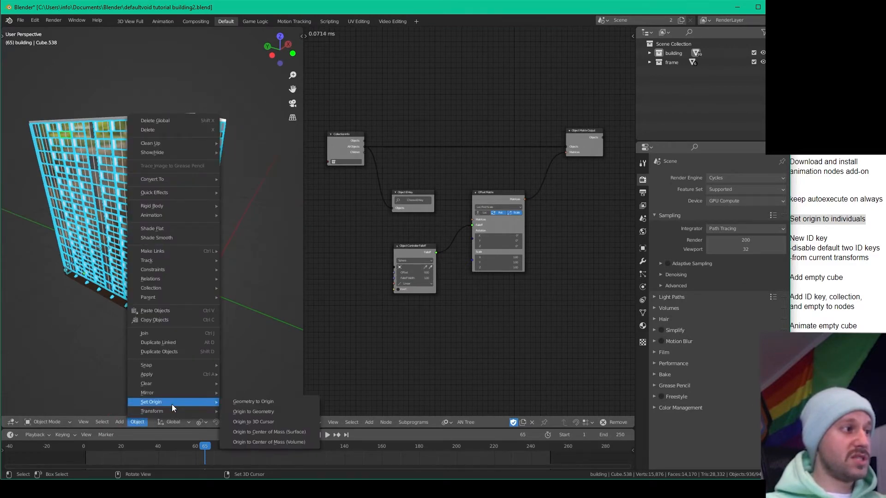
left_click(271, 433)
Examine the individual origin points of the window and frame pieces from several sides of the building.
middle_click_drag(231, 249, 203, 237)
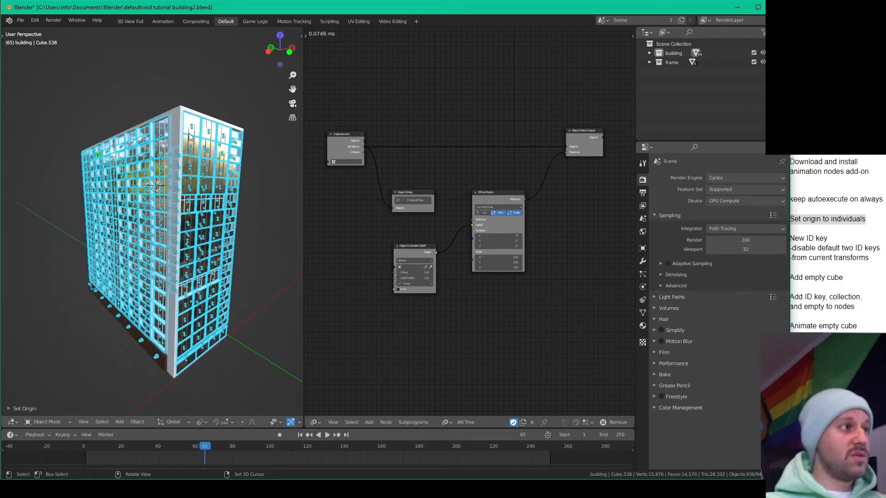
middle_click_drag(189, 133, 228, 173)
middle_click_drag(178, 143, 110, 142)
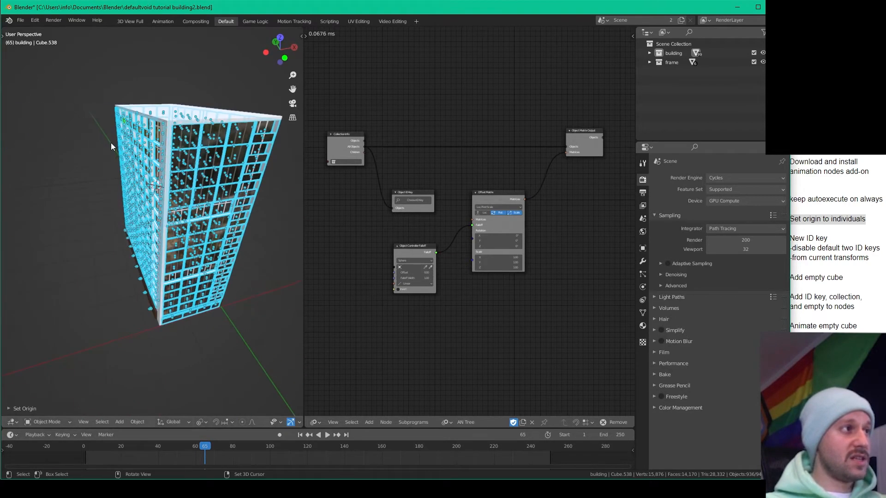
middle_click_drag(188, 149, 178, 152)
scroll(222, 145, "up", 4)
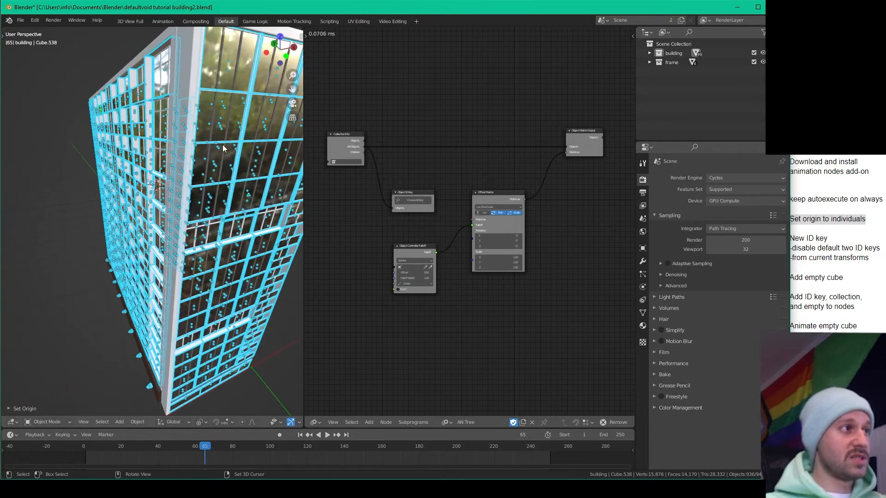
middle_click_drag(201, 113, 193, 210)
middle_click_drag(133, 246, 153, 224)
scroll(158, 237, "up", 2)
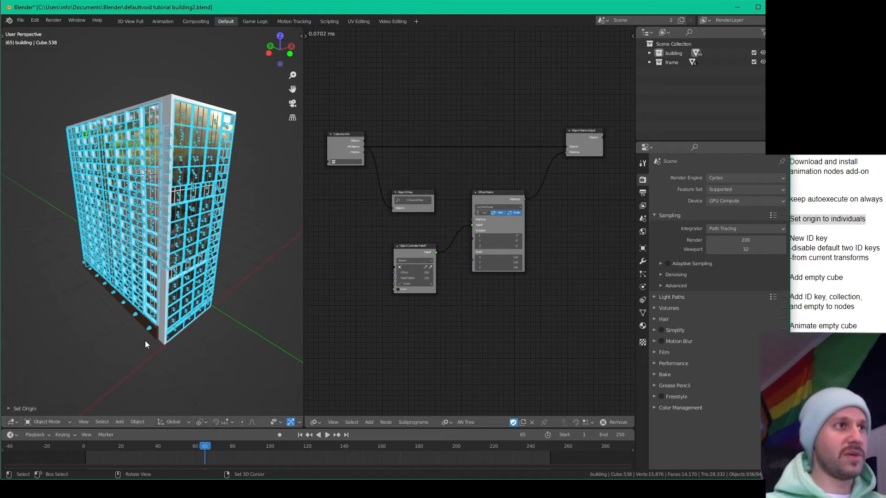
Highlight "New ID key" in the notes document and inspect the Object ID Key node in the node tree.
left_click(824, 238)
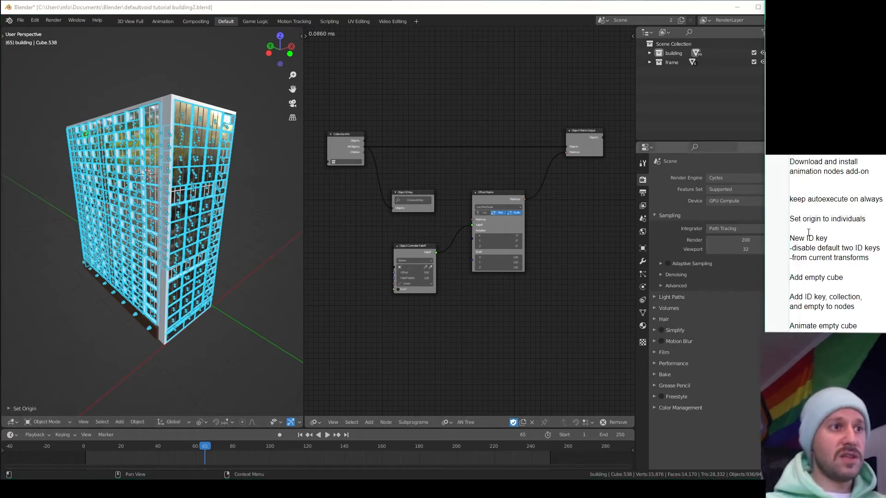
left_click_drag(790, 238, 841, 246)
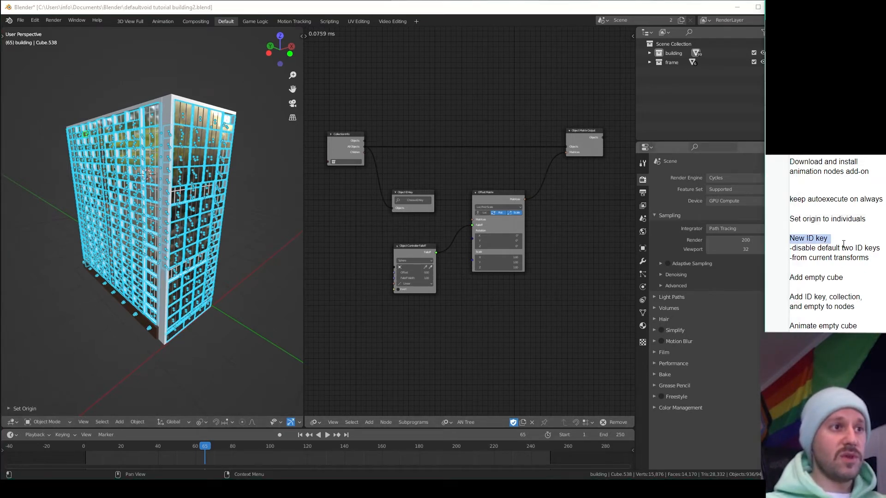
left_click(361, 225)
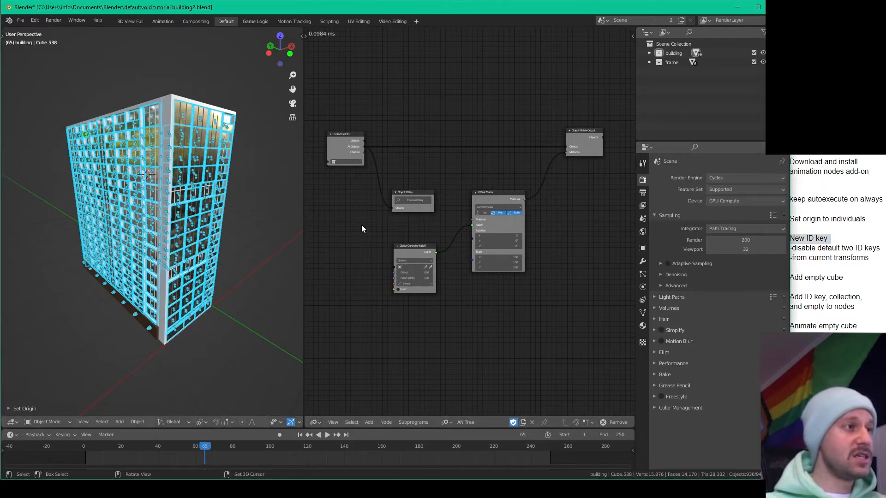
scroll(417, 229, "up", 4)
middle_click_drag(407, 223, 460, 214)
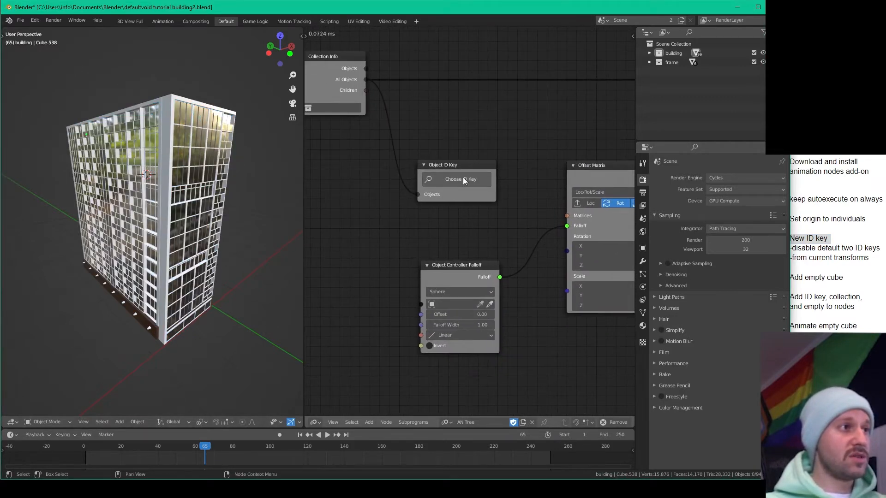
scroll(439, 221, "down", 3)
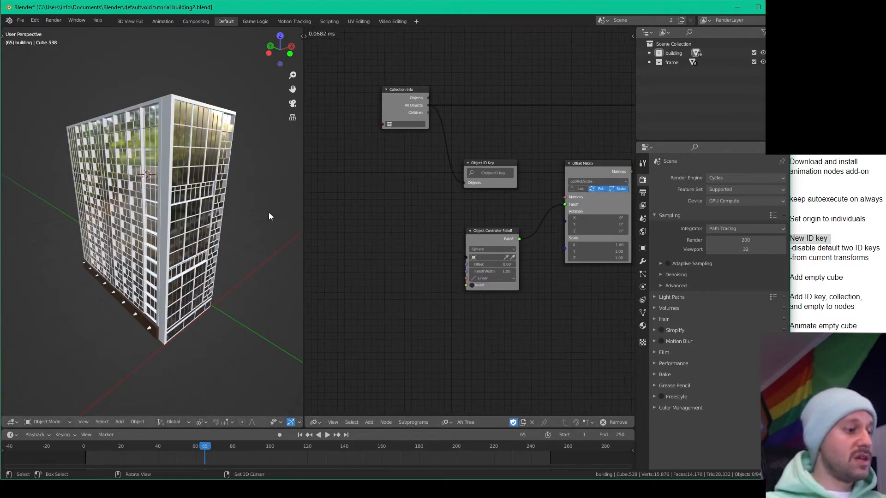
Delete the existing building ID key and show the default Initial Transforms and Index keys.
key("n")
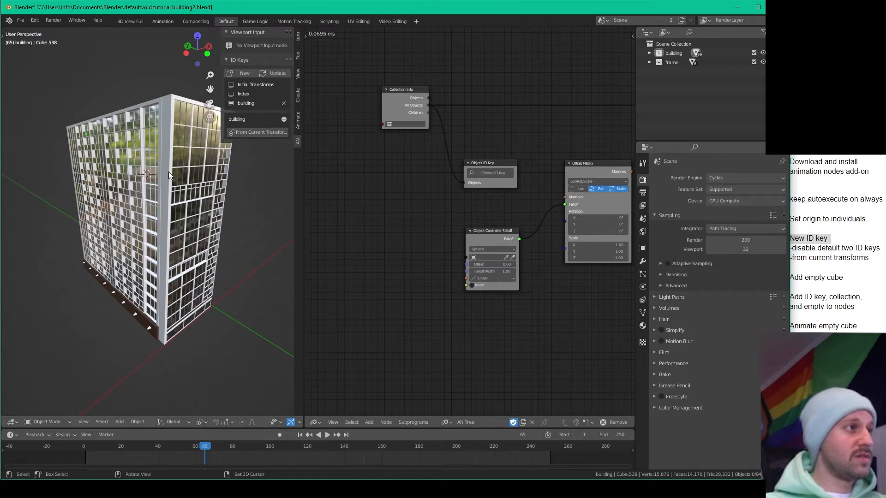
left_click(282, 104)
left_click(231, 87)
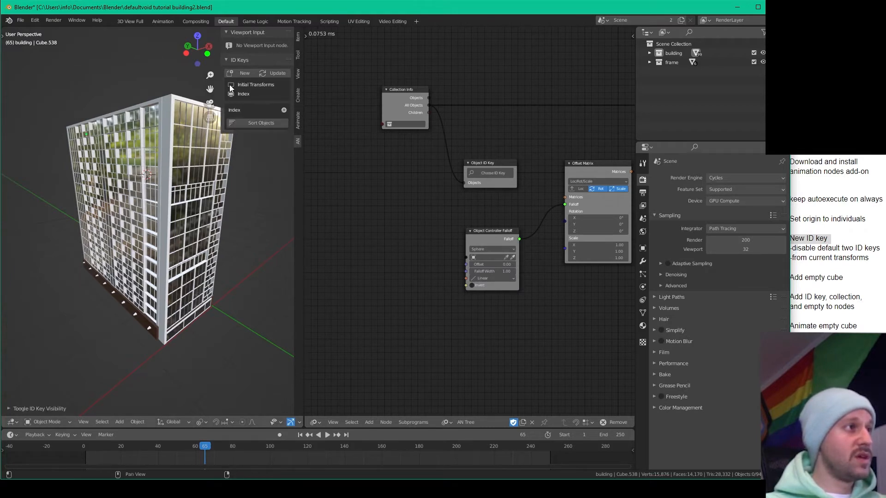
left_click(231, 86)
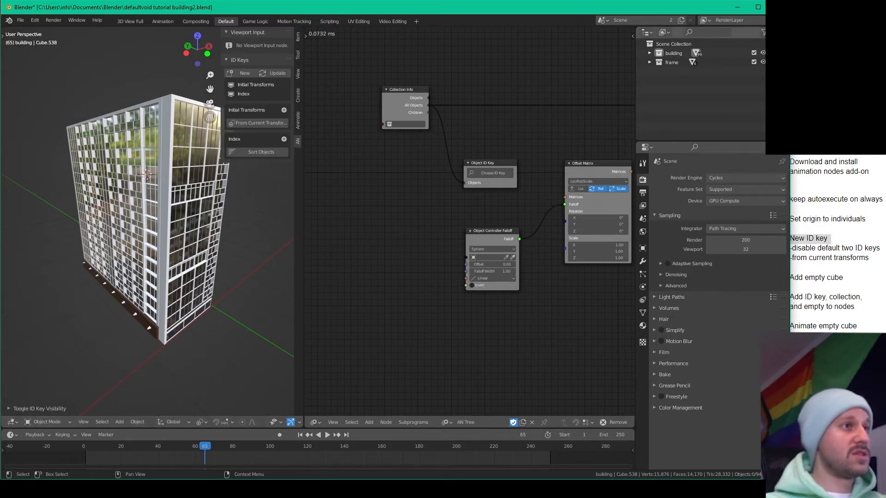
Select all objects in the building collection and create a Transforms ID key named "building".
right_click(670, 55)
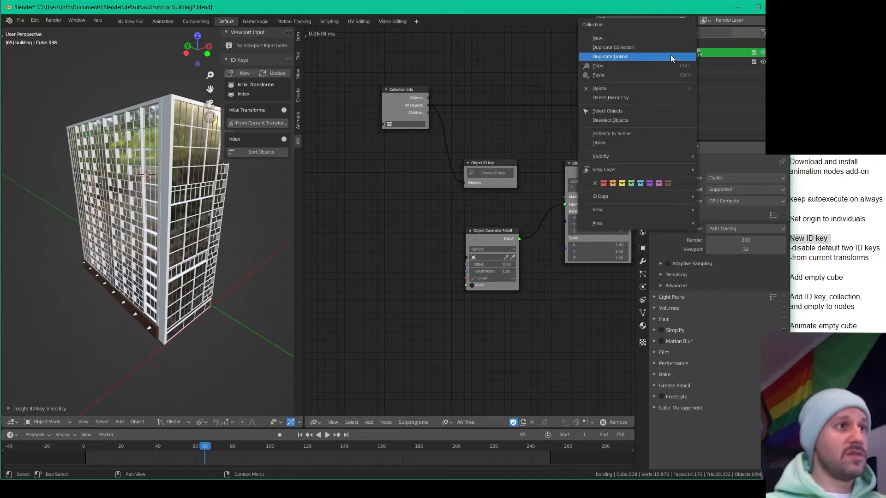
left_click(616, 110)
middle_click_drag(159, 148, 227, 108)
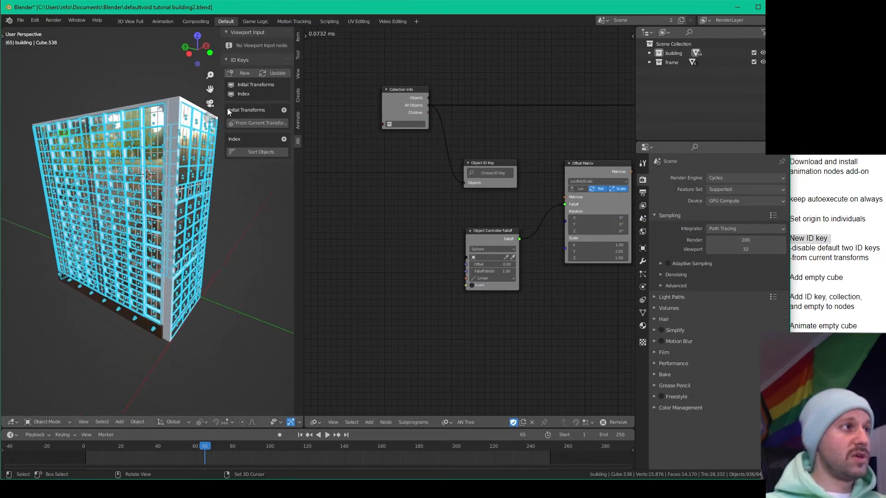
left_click(242, 74)
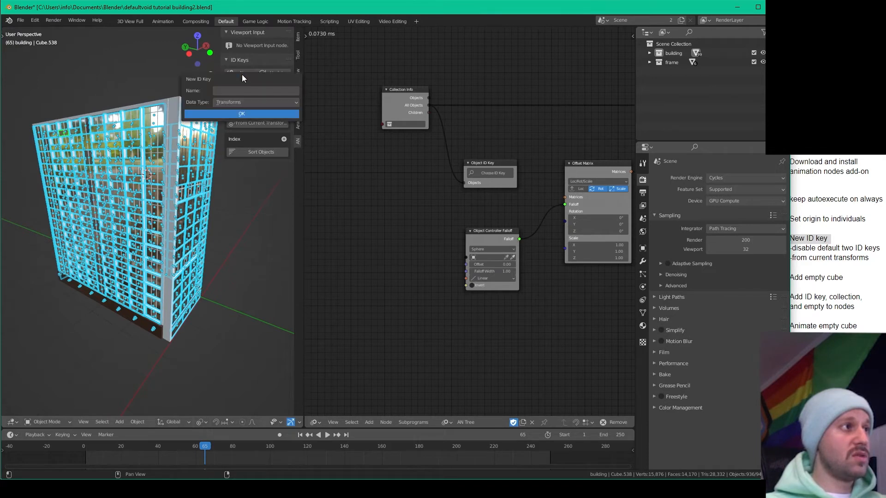
type("building")
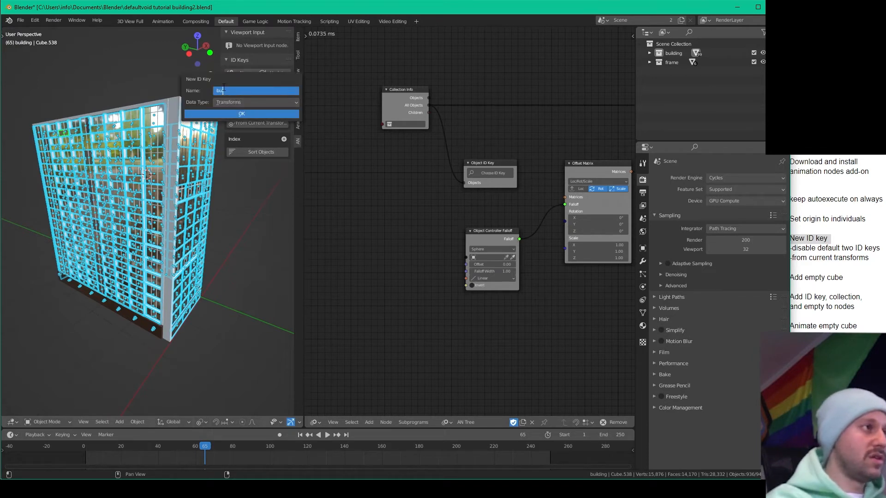
key("Return")
key("Return")
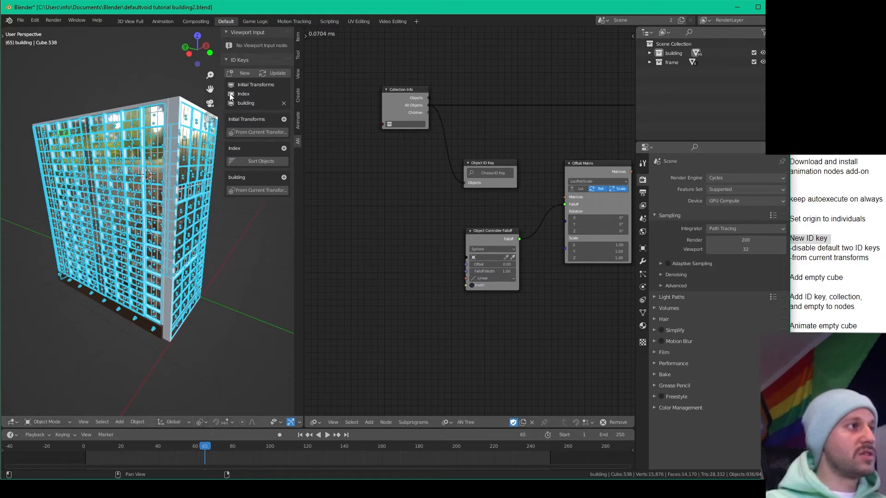
Hide the Index and Initial Transforms ID keys and fill the building key from the objects' current transforms.
left_click(231, 94)
left_click(230, 85)
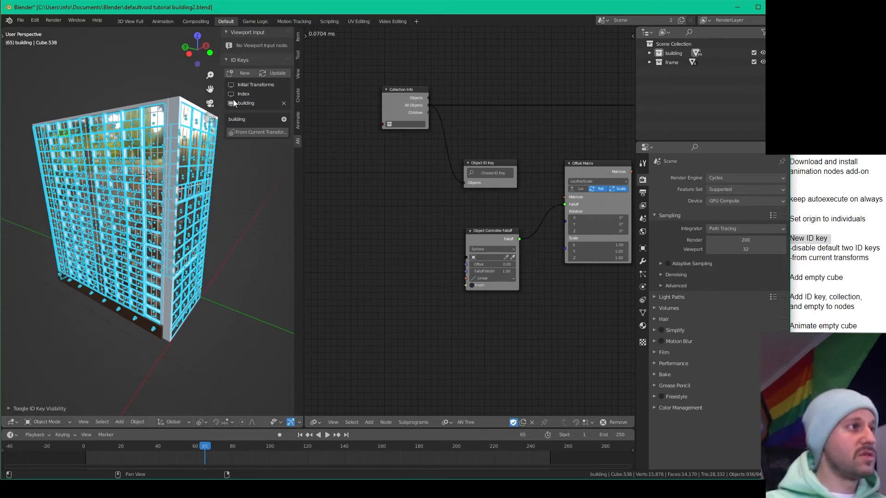
left_click(253, 132)
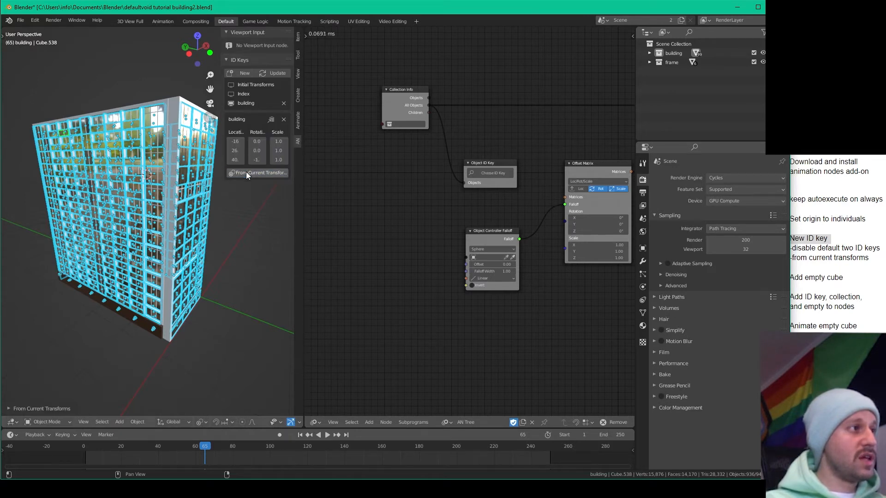
left_click(133, 153)
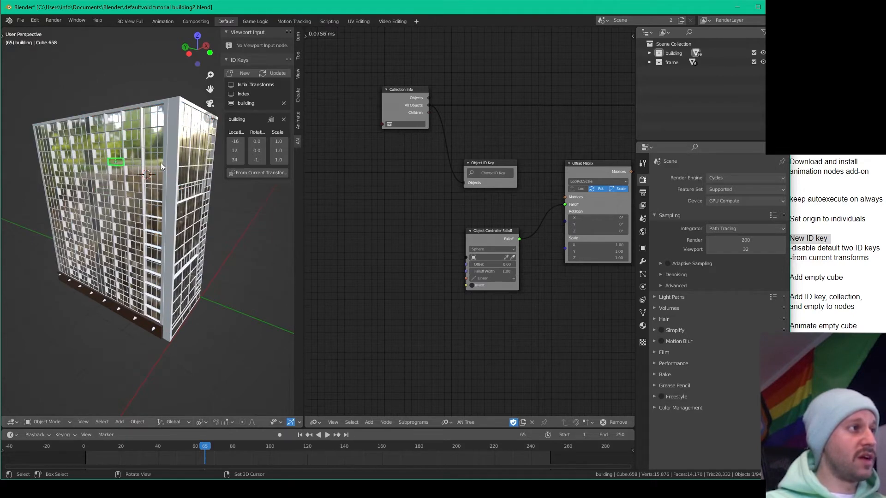
Add an empty cube at the 3D cursor and scale it up to roughly half the building's height.
middle_click_drag(469, 207, 409, 182)
left_click(811, 263)
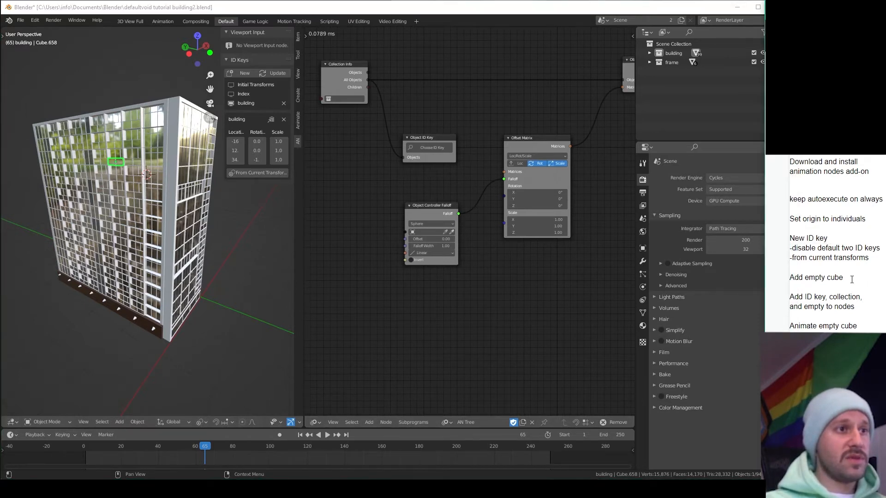
key("shift+a")
mouse_move(169, 208)
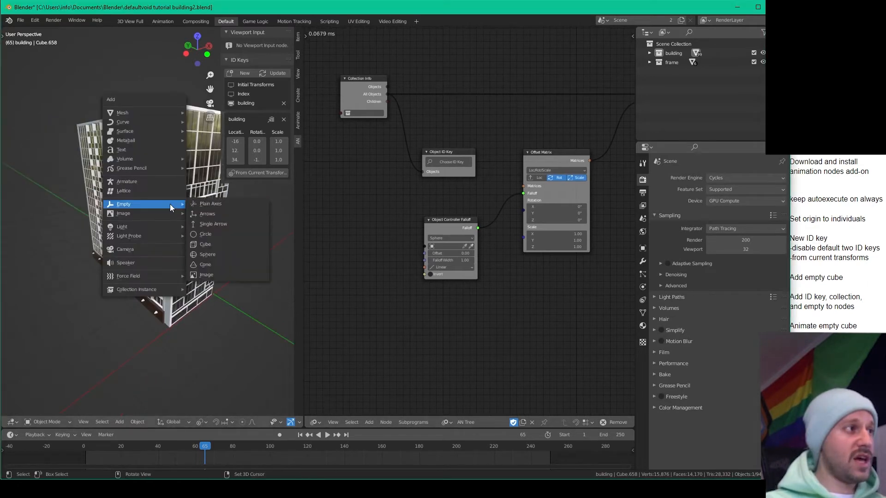
left_click(215, 244)
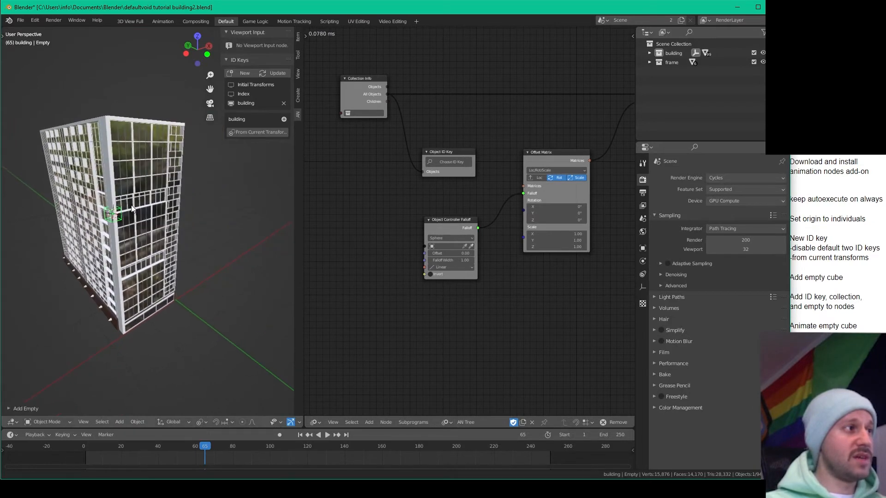
key("s")
left_click(37, 190)
Move the empty cube slightly with its height locked, keeping it around the building's corner.
middle_click_drag(104, 169, 140, 198)
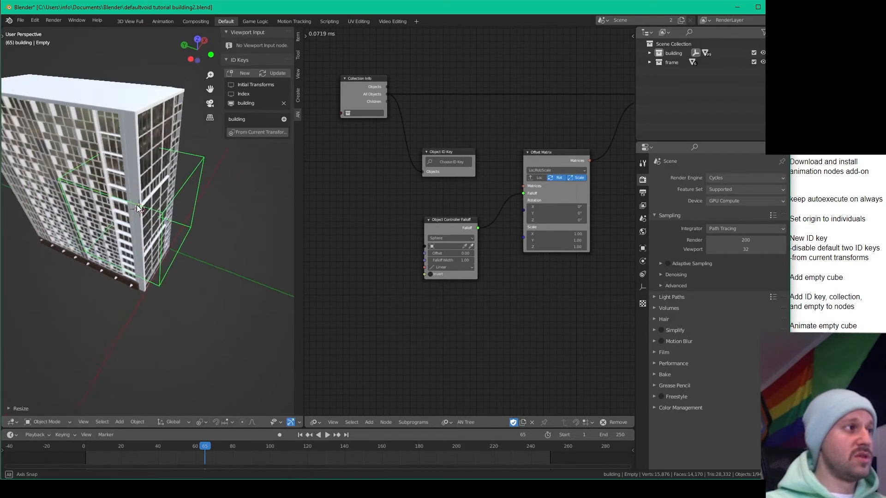
key("g")
key("shift+z")
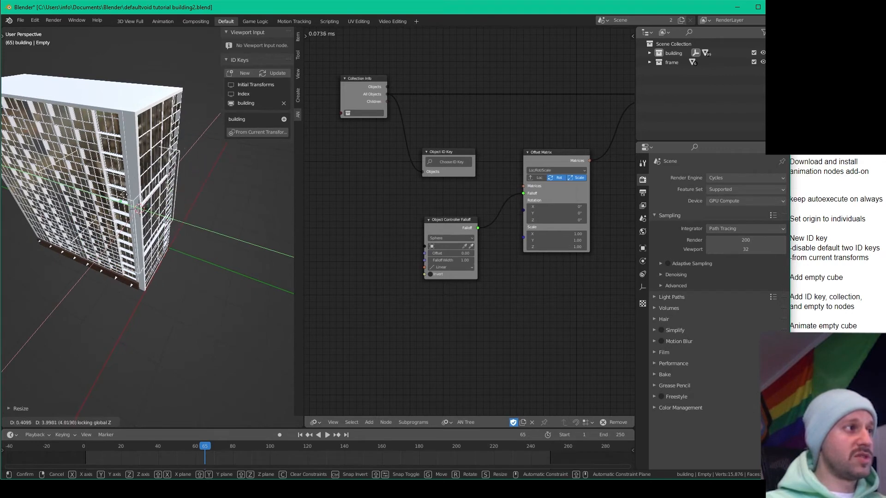
left_click(143, 202)
Assign the building ID key to the Object ID Key node and the building collection to the Collection Info node.
scroll(394, 198, "up", 2)
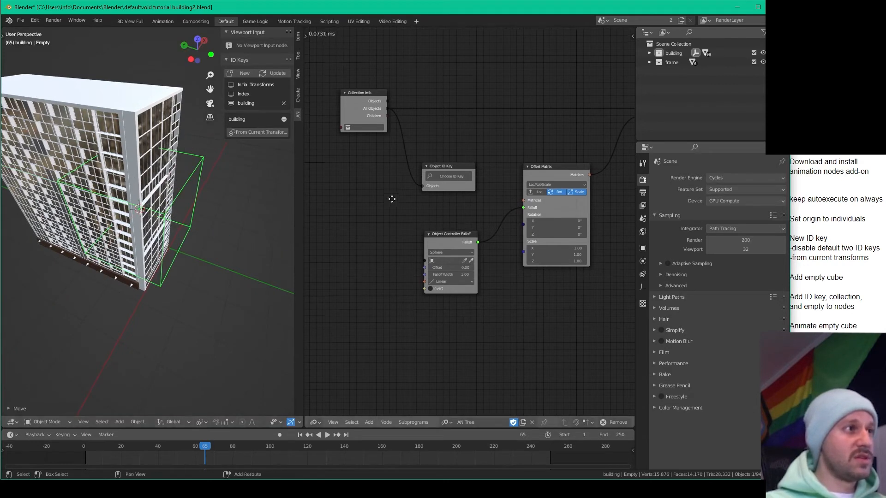
mouse_move(425, 223)
middle_mouse_down("shift")
mouse_move(410, 177)
mouse_move(422, 207)
middle_mouse_up("shift")
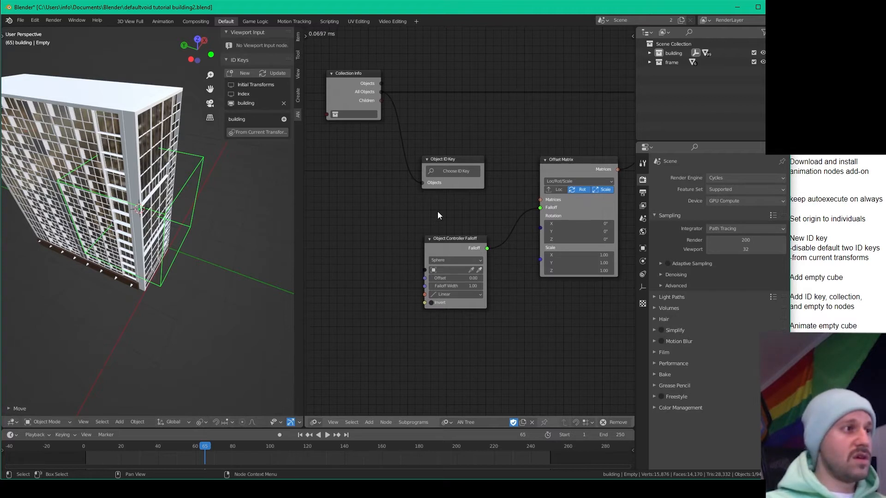
left_click(446, 173)
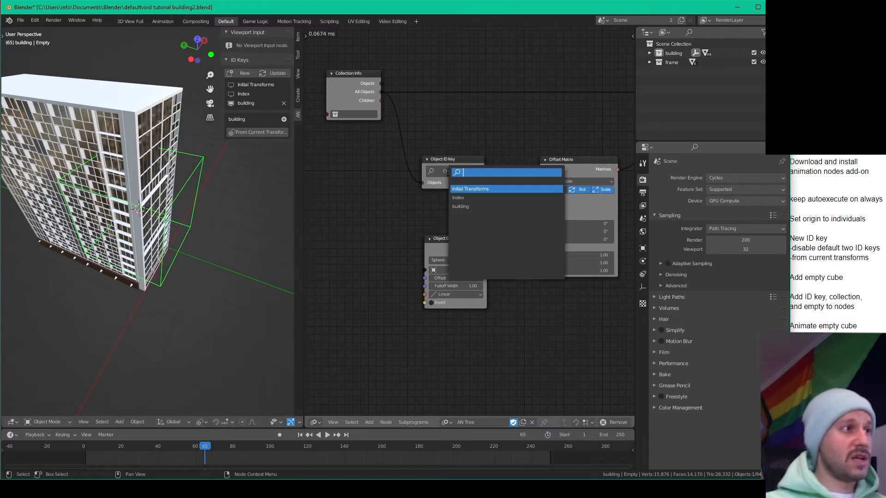
left_click(477, 208)
left_click(351, 114)
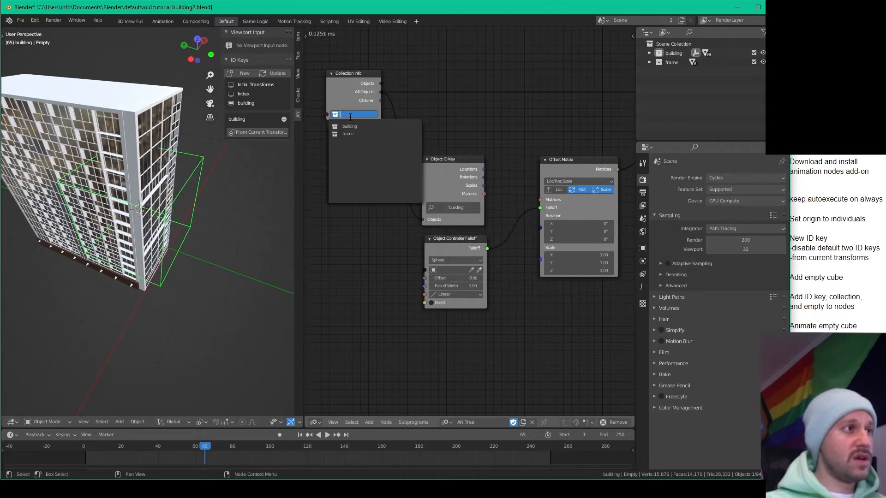
left_click(349, 126)
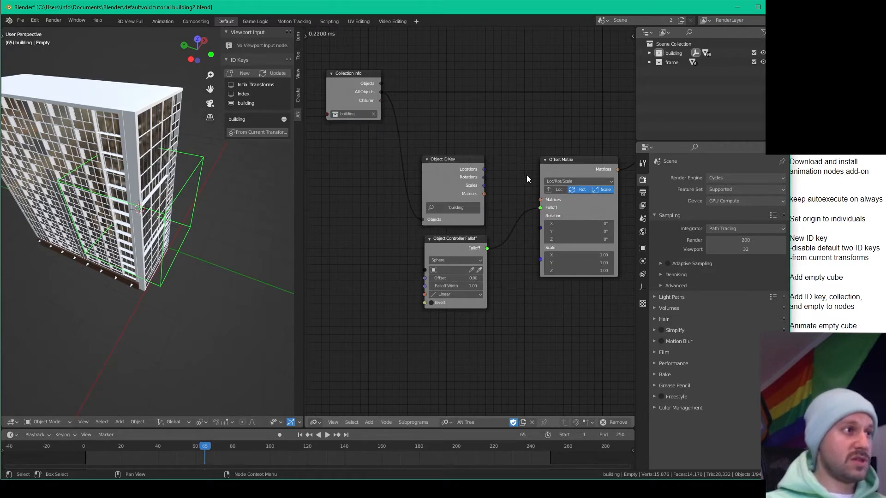
Connect the Object ID Key node's Matrices output to the Matrices input of the Offset Matrix node.
left_click(471, 203)
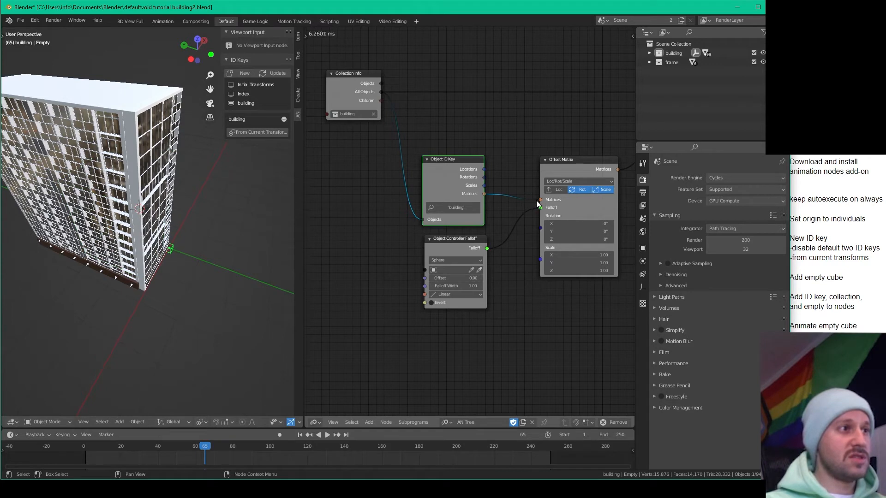
mouse_move(537, 201)
left_mouse_down()
mouse_move(486, 200)
mouse_move(539, 198)
left_mouse_up()
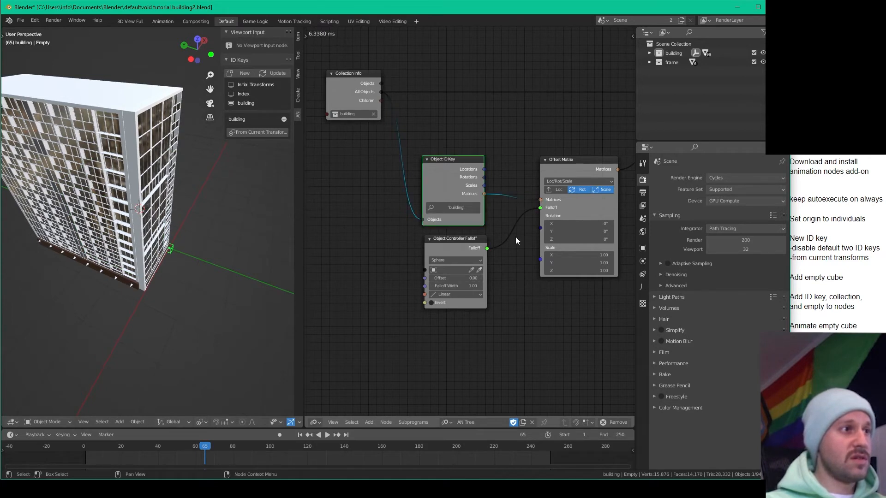
left_click(434, 271)
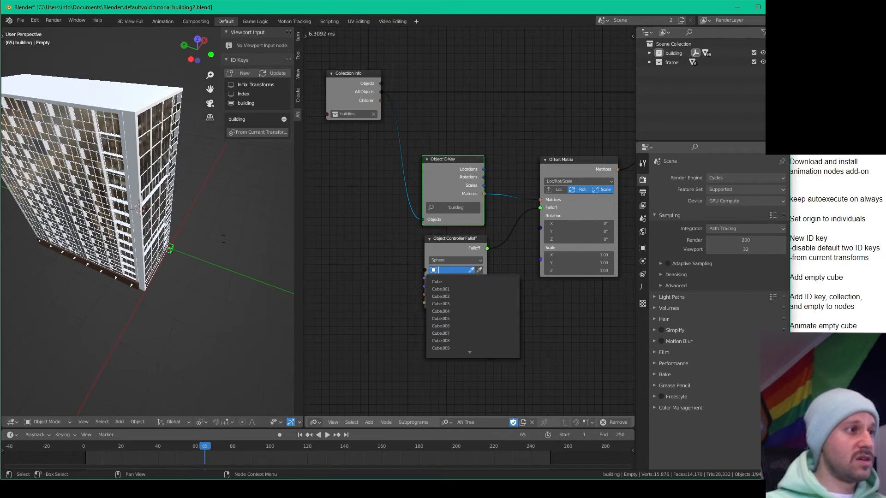
mouse_move(197, 241)
middle_mouse_down()
mouse_move(123, 217)
mouse_move(129, 207)
mouse_move(206, 237)
middle_mouse_up()
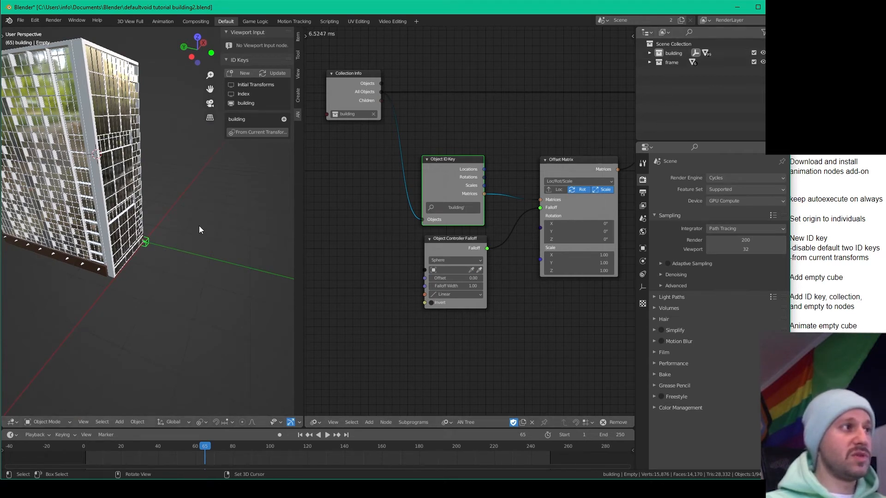
Move the empty out of the building collection into the Scene Collection and scale it up.
key("m")
left_click(190, 200)
key("s")
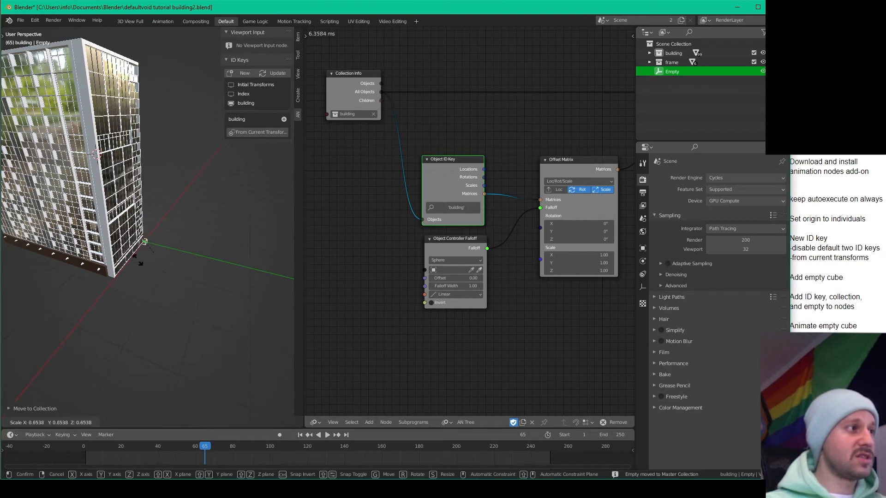
left_click(42, 318)
Position the empty around the building's corner at mid-height and assign it as the Object Controller Falloff's object.
key("g")
right_click(148, 275)
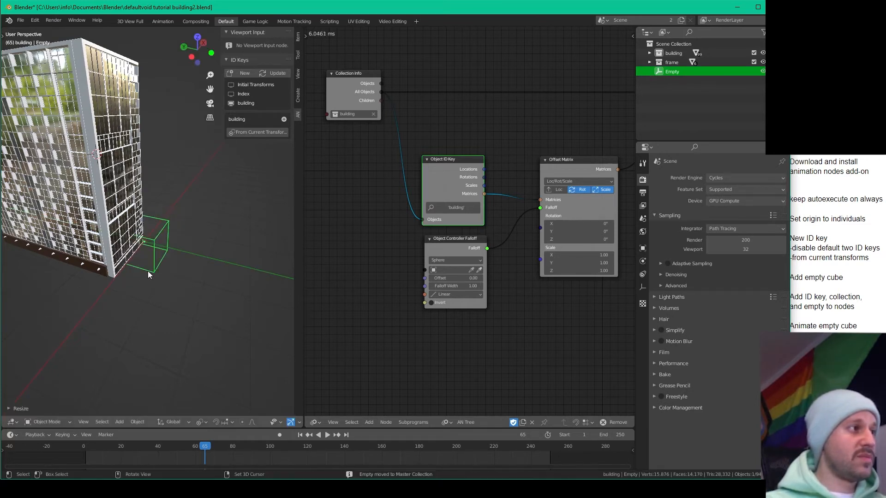
key("g")
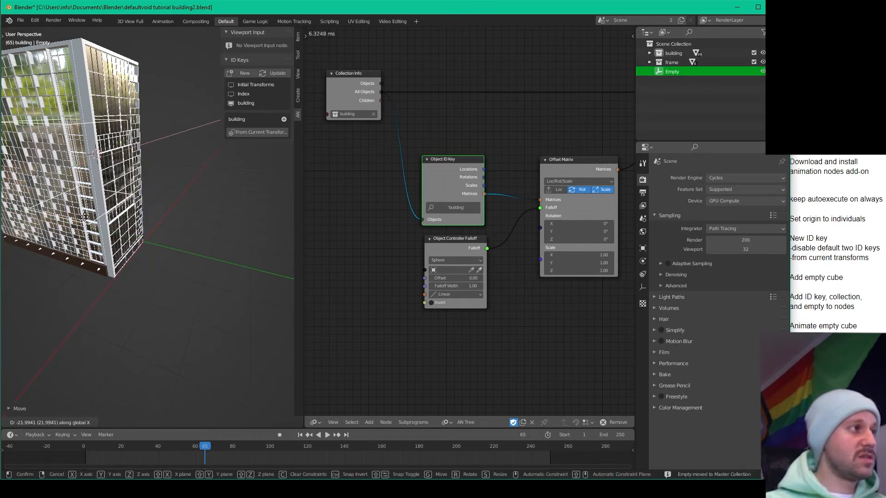
left_click(101, 214)
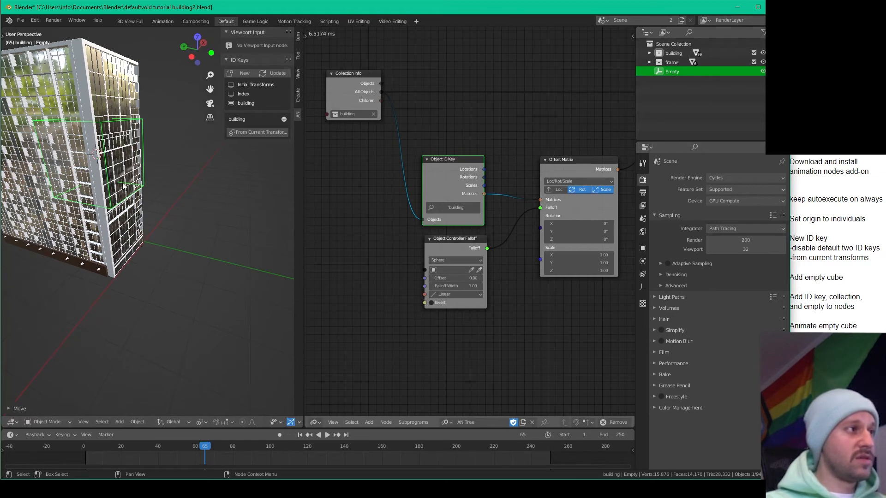
left_click(480, 272)
Set the Offset Matrix node's Y rotation to 90°.
middle_click_drag(201, 196, 157, 211)
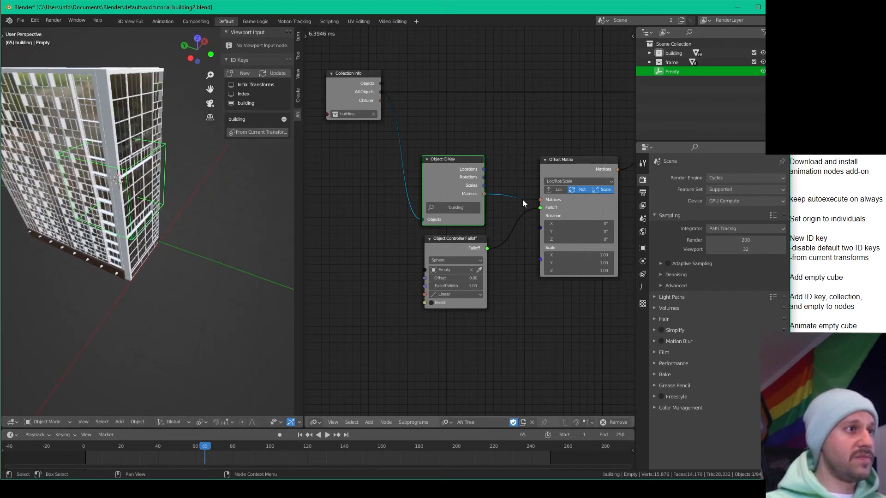
middle_click_drag(513, 177, 348, 146)
scroll(386, 178, "up", 9)
middle_click_drag(398, 200, 481, 240)
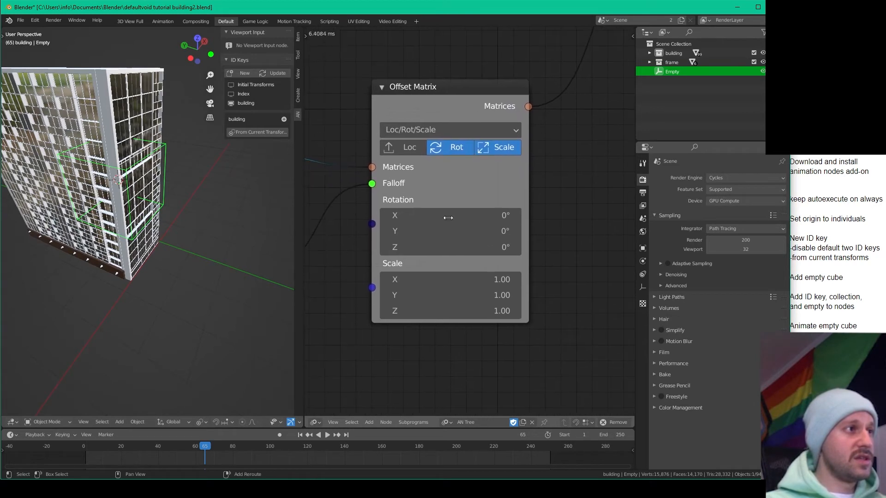
middle_click_drag(431, 205, 471, 217)
scroll(470, 216, "up", 2)
middle_click_drag(517, 158, 502, 146)
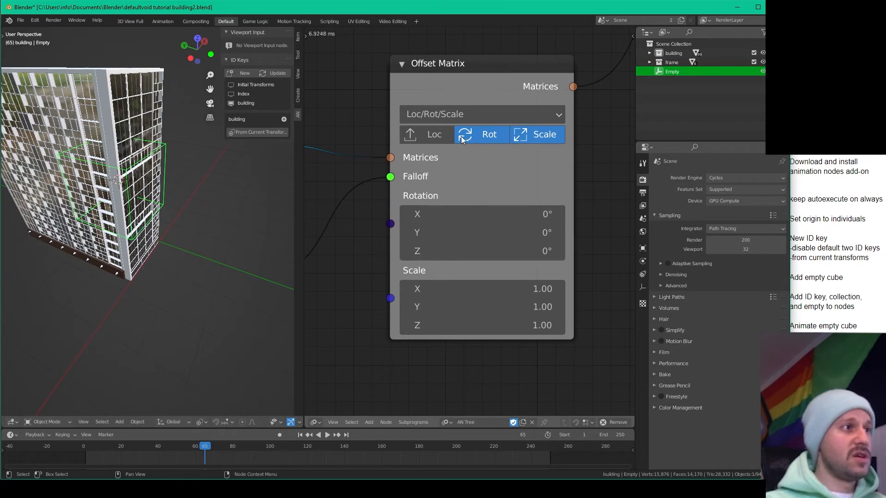
left_click(461, 228)
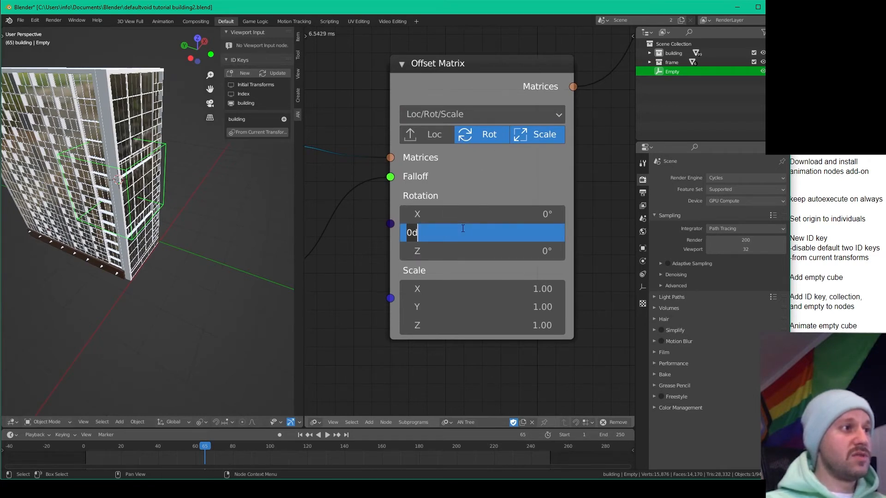
type("9")
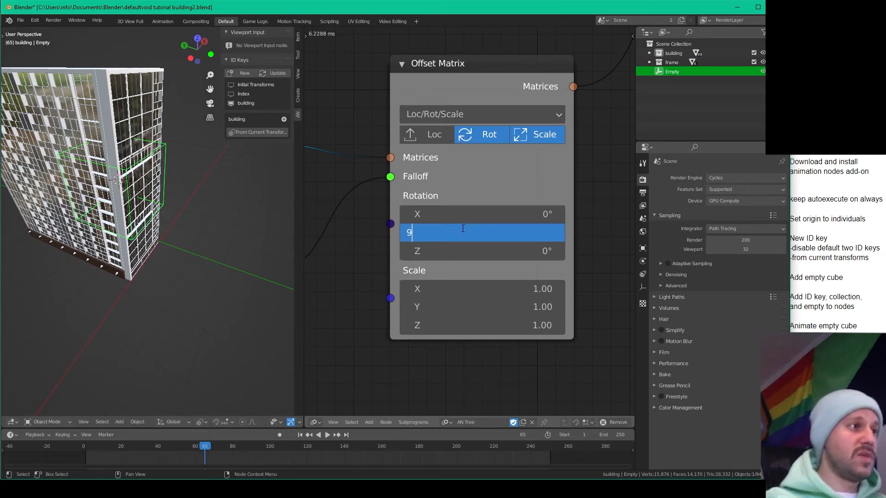
type("0")
key("Return")
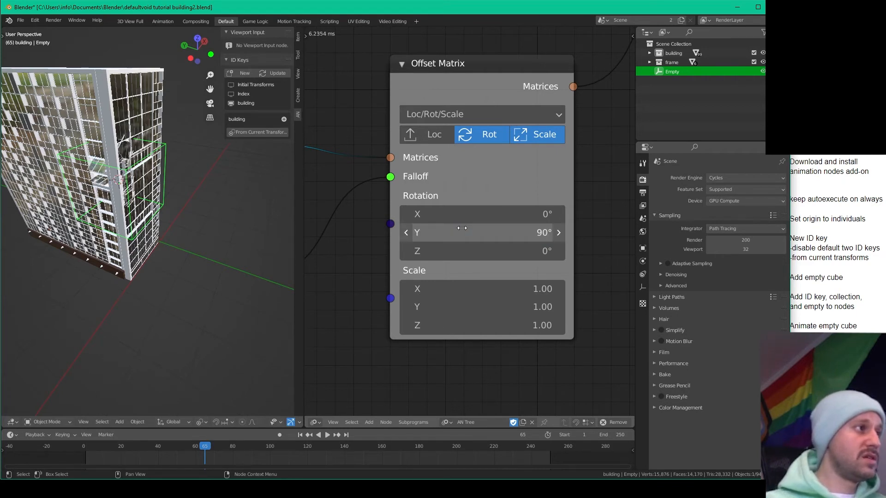
Set the Offset Matrix node's X, Y and Z scale to 0.
left_click(516, 297)
type("0")
key("Return")
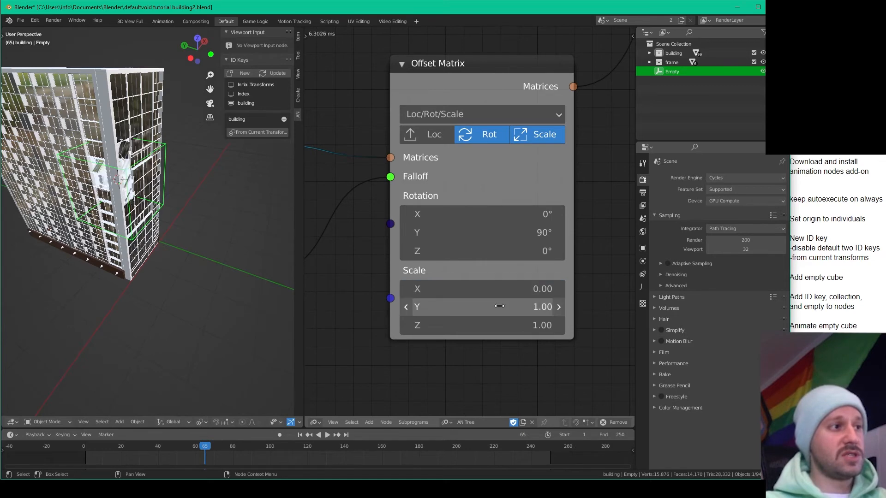
left_click(499, 306)
type("0")
key("Return")
left_click(488, 324)
type("0")
key("Return")
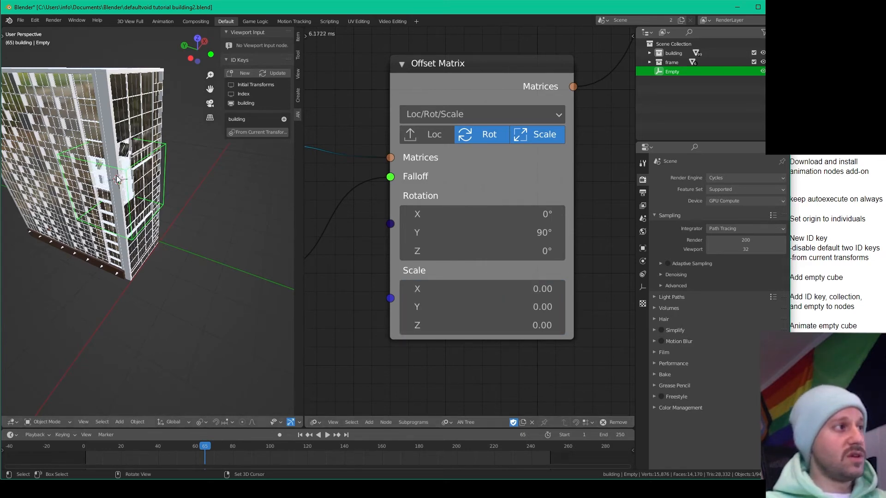
Widen the 3D viewport and test-scale the empty to examine close up how the building's pieces react.
scroll(106, 178, "up", 3)
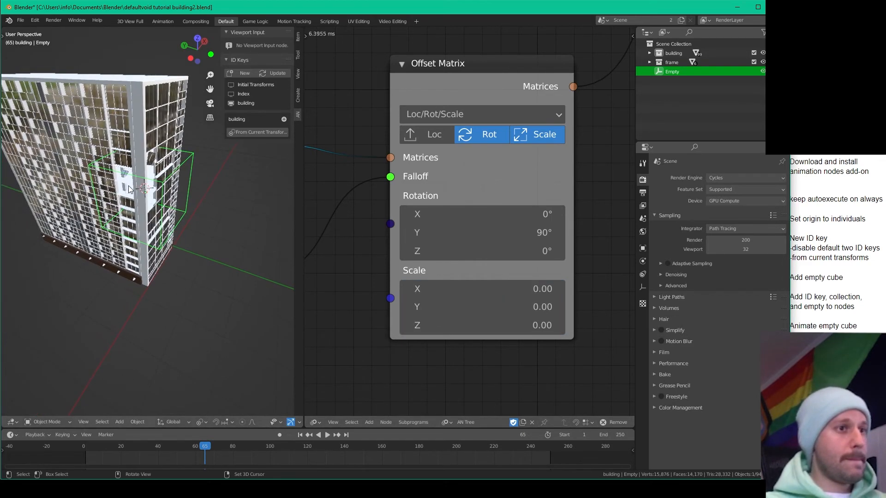
key("s")
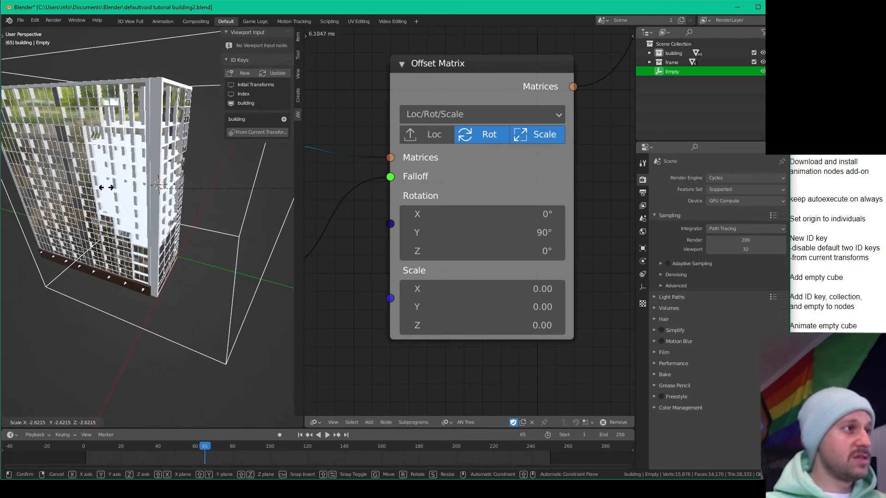
left_click(152, 179)
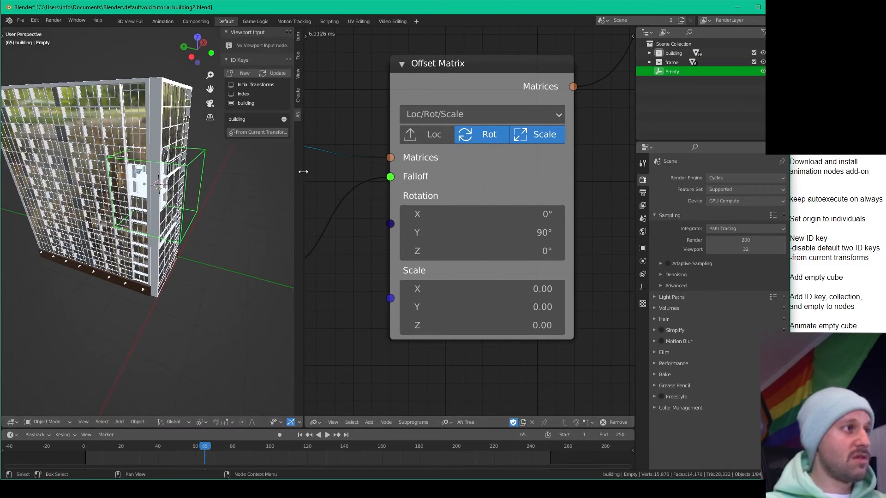
left_click_drag(304, 177, 579, 189)
scroll(389, 191, "up", 8)
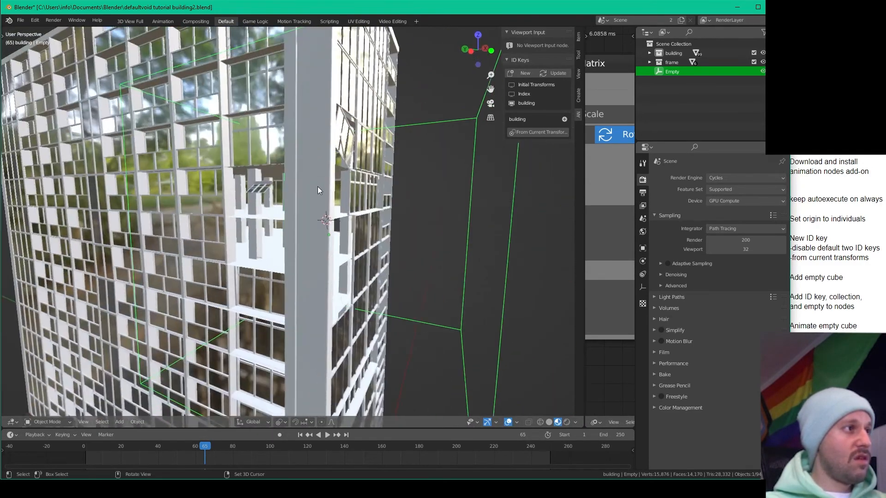
key("s")
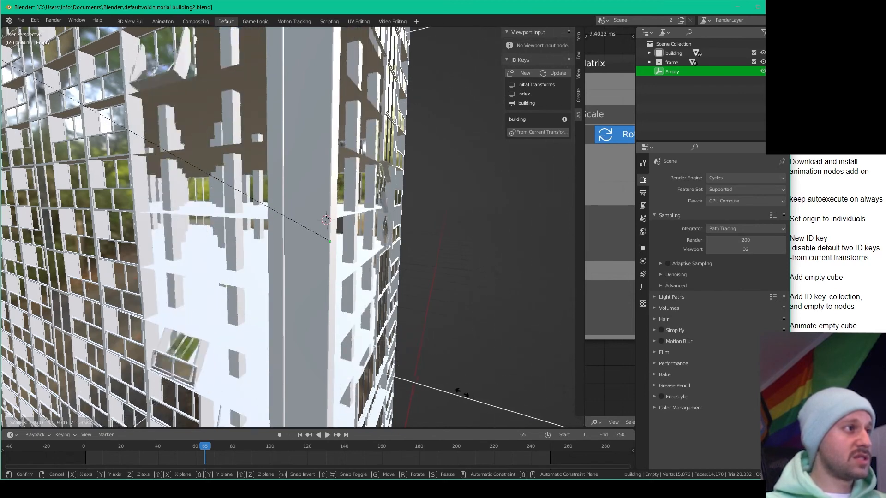
right_click(118, 267)
scroll(264, 247, "down", 11)
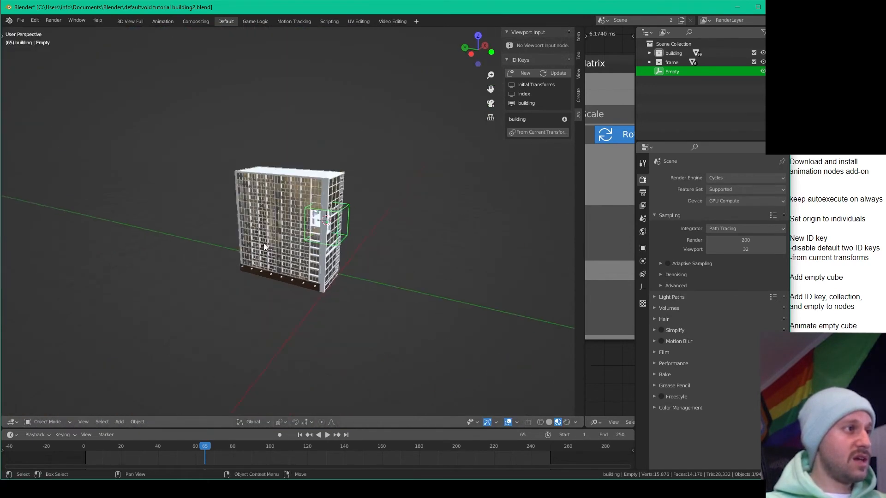
Scale the empty up and move it along the X axis until its influence covers the whole building.
middle_click_drag(264, 248, 242, 271, "shift")
scroll(241, 270, "up", 3)
key("s")
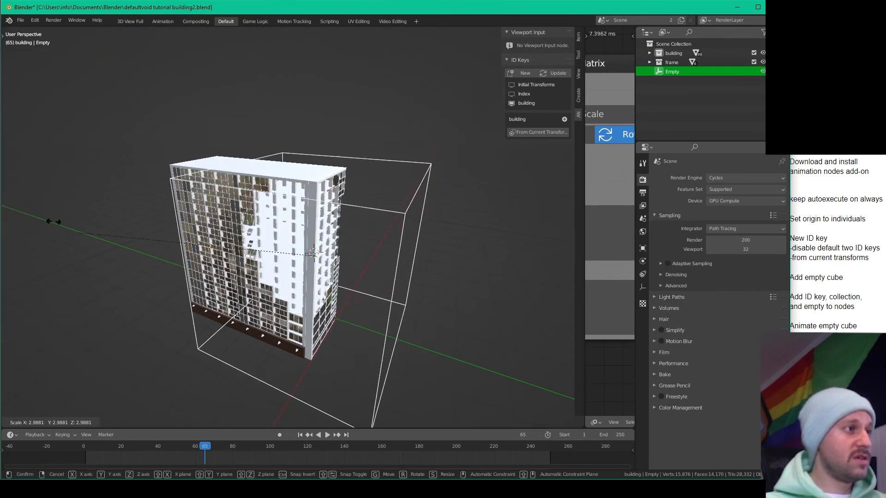
left_click(525, 194)
key("g")
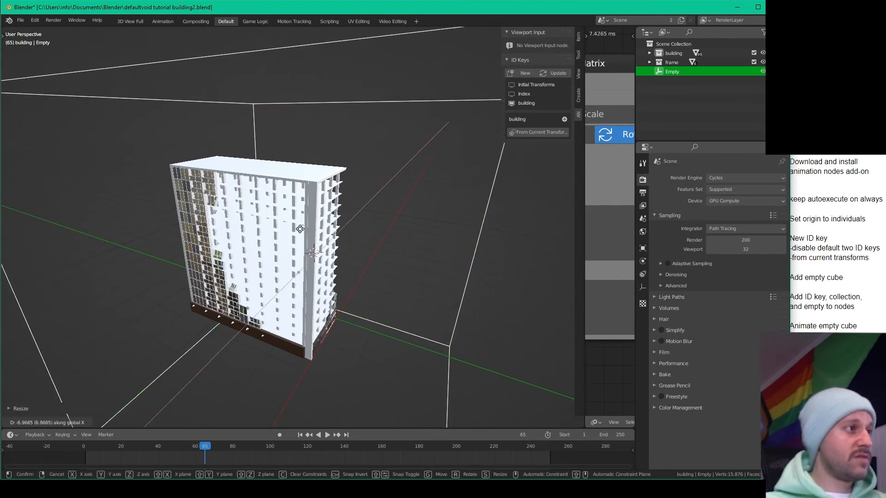
left_click(158, 228)
key("s")
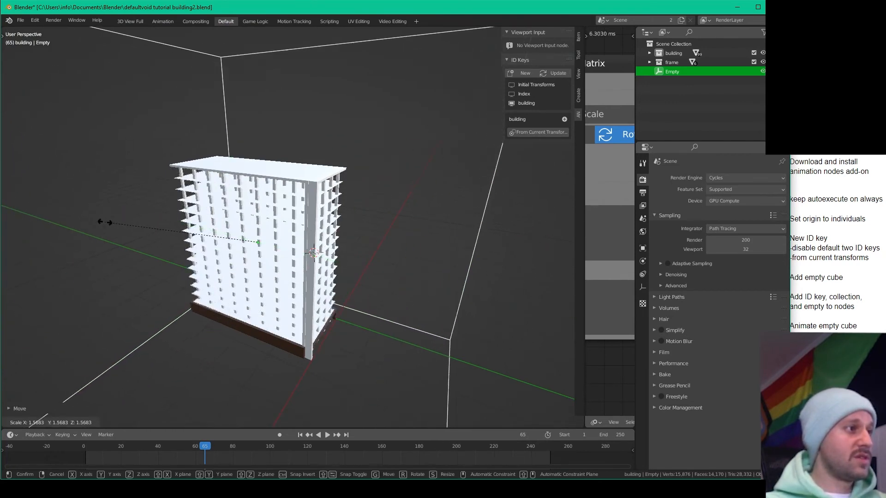
left_click(117, 209)
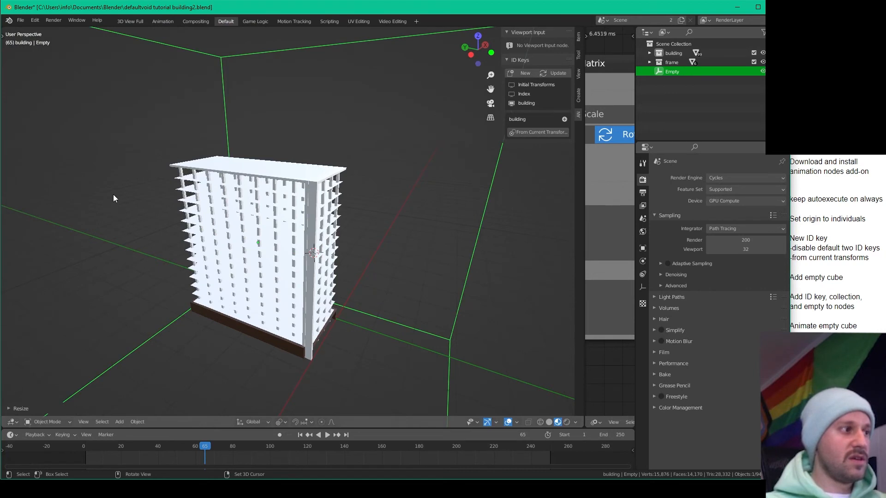
Scale the empty down to about the building's height and move it horizontally across the building, ending locked to the Y axis.
key("s")
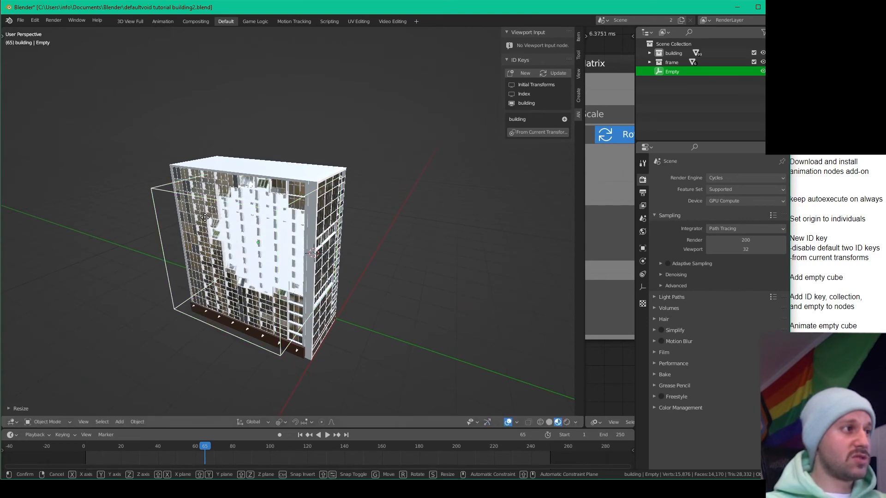
key("g")
key("shift+z")
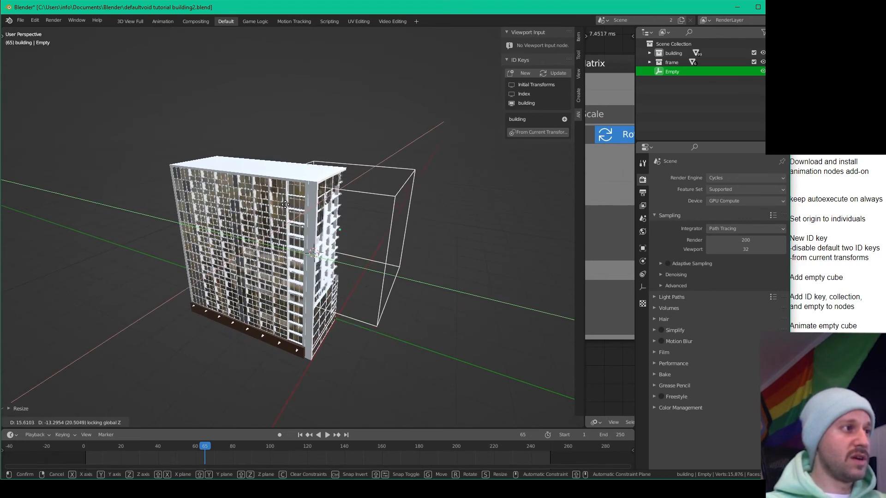
key("y")
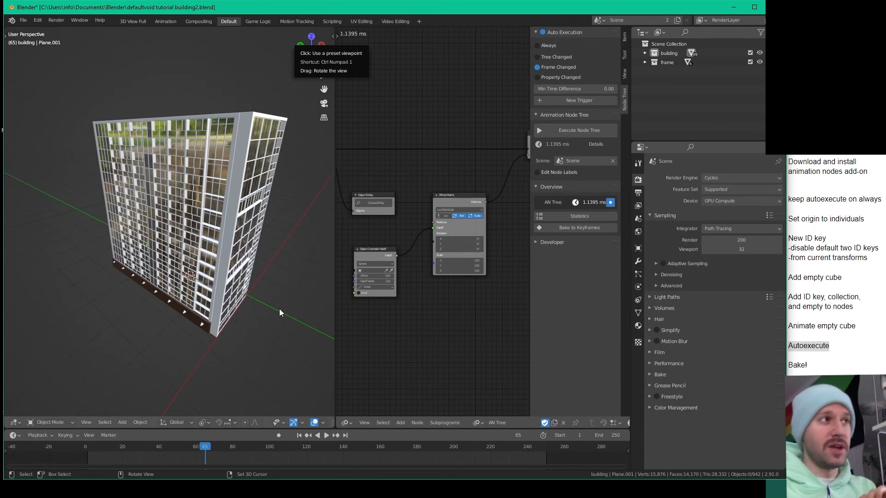
Switch the node tree's Always auto-execution option on and back off.
left_click(537, 45)
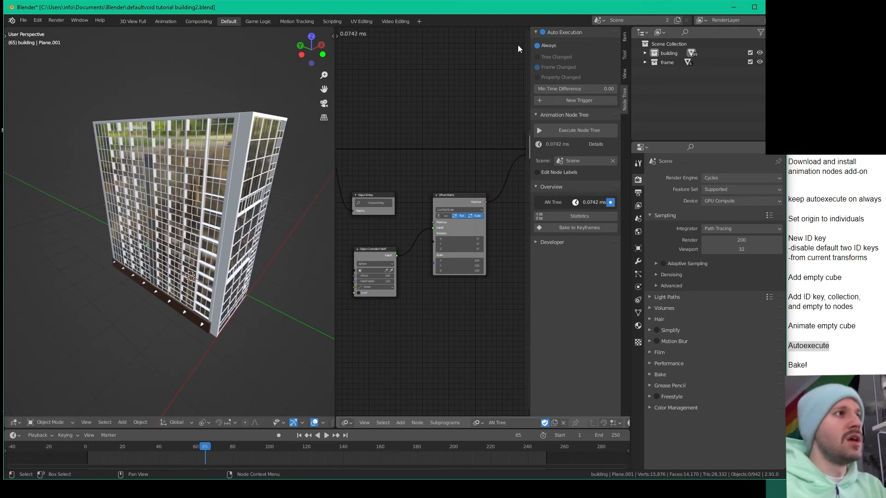
left_click(537, 45)
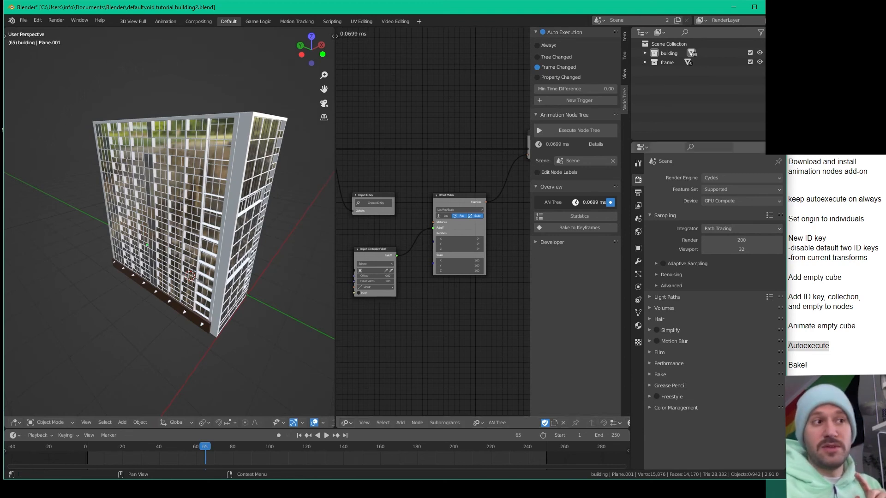
left_click(805, 366)
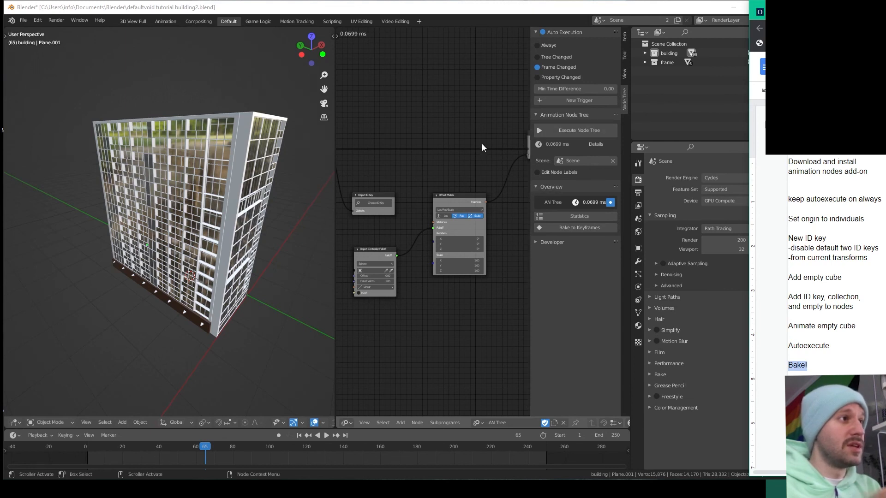
left_click(467, 112)
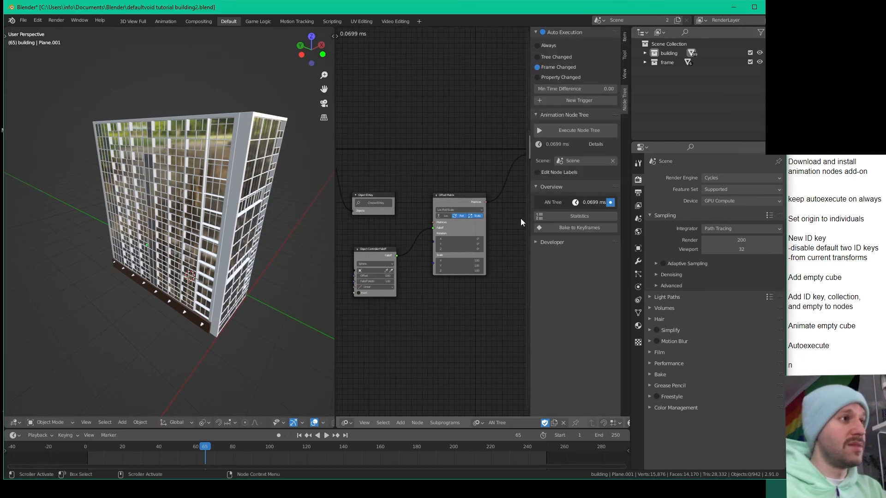